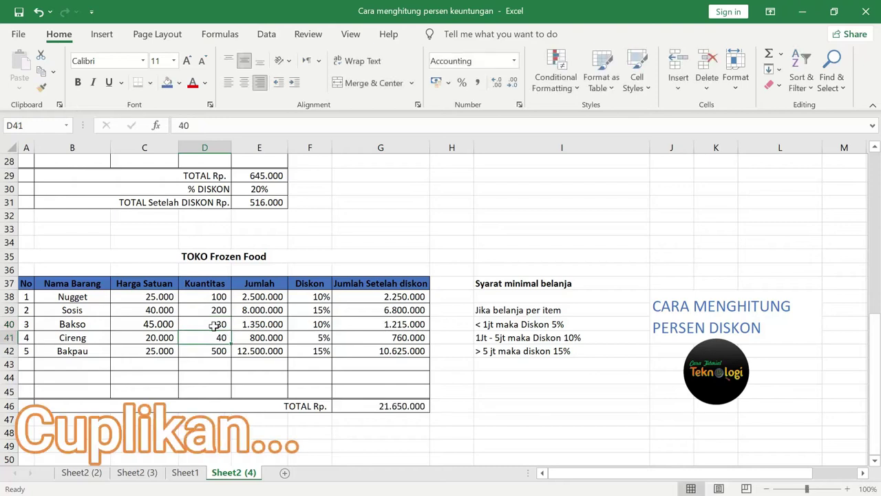
Check Bakso's Jumlah and nested-IF discount formulas, then change its quantity from 30 to 10
{"action": "left_click", "coordinate": [271, 324]}
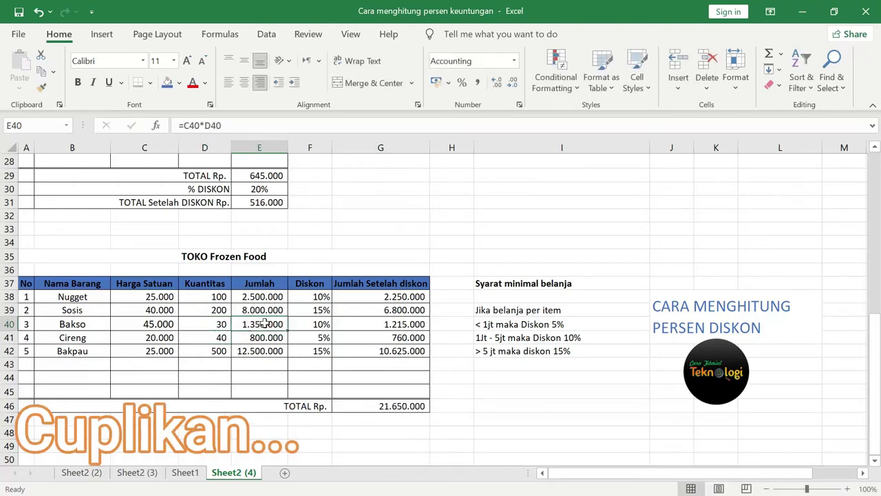
{"action": "left_click", "coordinate": [313, 323]}
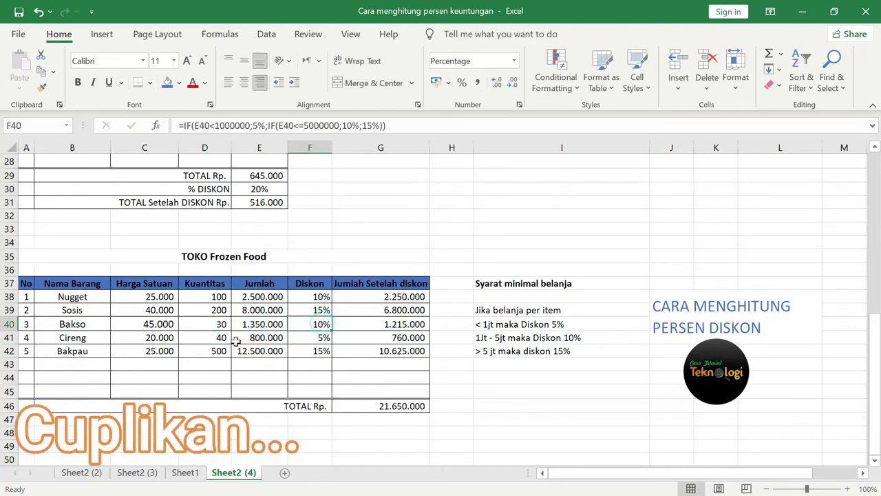
{"action": "left_click", "coordinate": [215, 325]}
{"action": "type", "text": "10"}
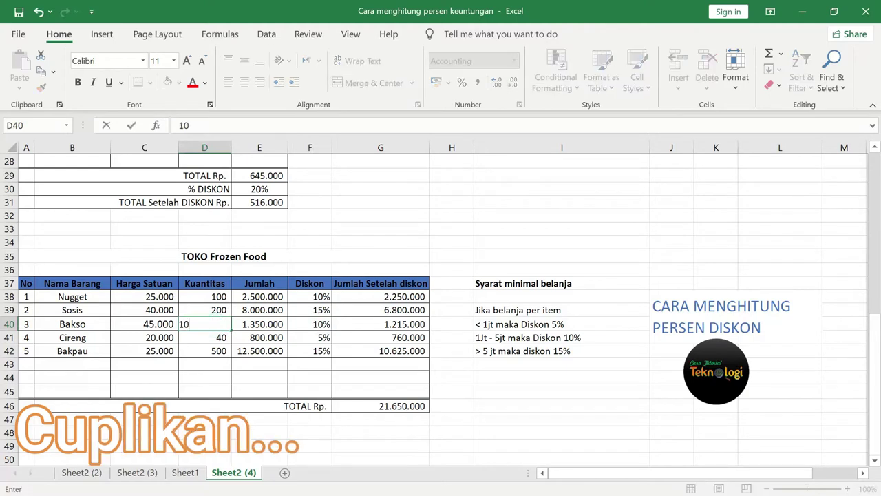
{"action": "key", "text": "Return"}
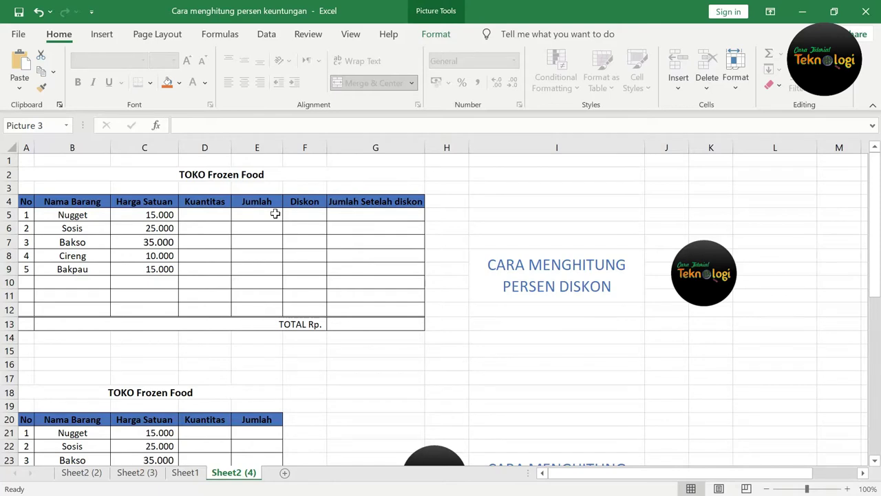
Leave the logo picture and enter quantities 5 for Nugget and 10 for Sosis
{"action": "left_click", "coordinate": [314, 216]}
{"action": "left_click", "coordinate": [304, 242]}
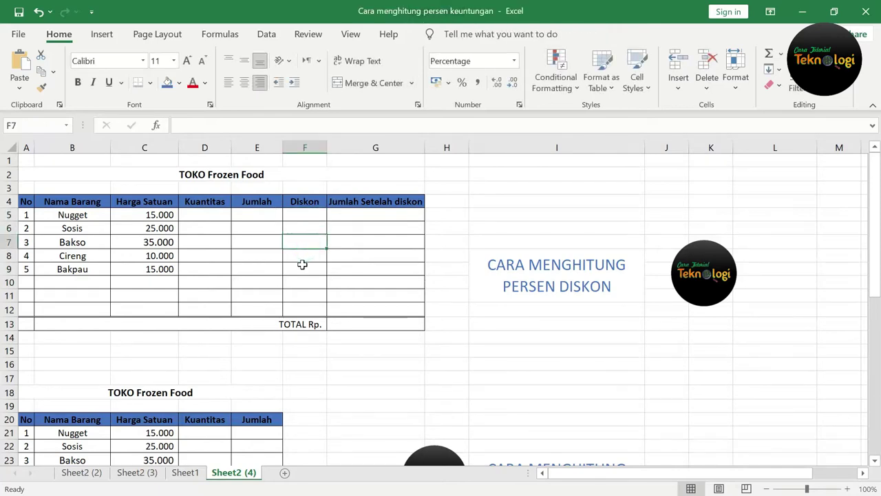
{"action": "left_click", "coordinate": [313, 283]}
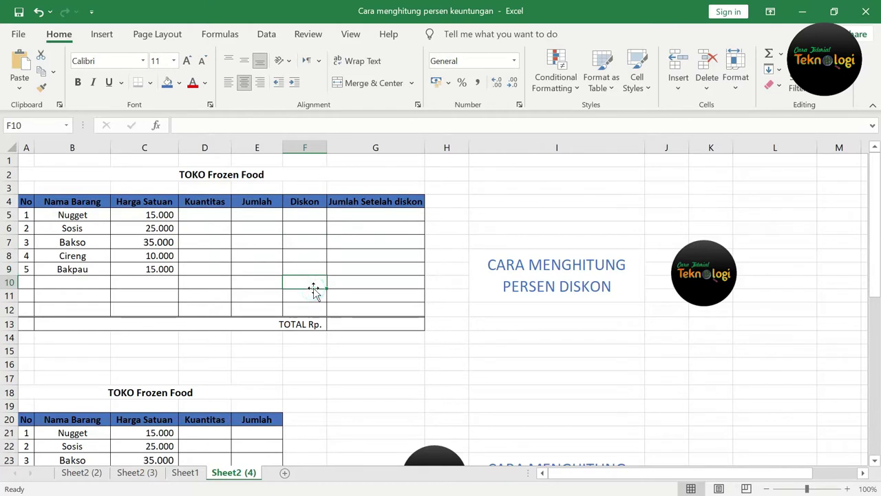
{"action": "left_click", "coordinate": [212, 216]}
{"action": "type", "text": "5"}
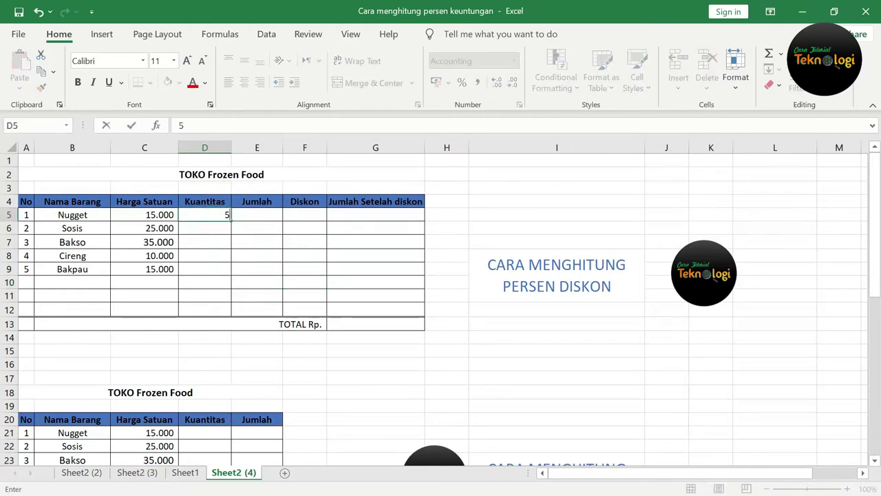
{"action": "key", "text": "Return"}
{"action": "left_click", "coordinate": [212, 215]}
{"action": "left_click", "coordinate": [216, 225]}
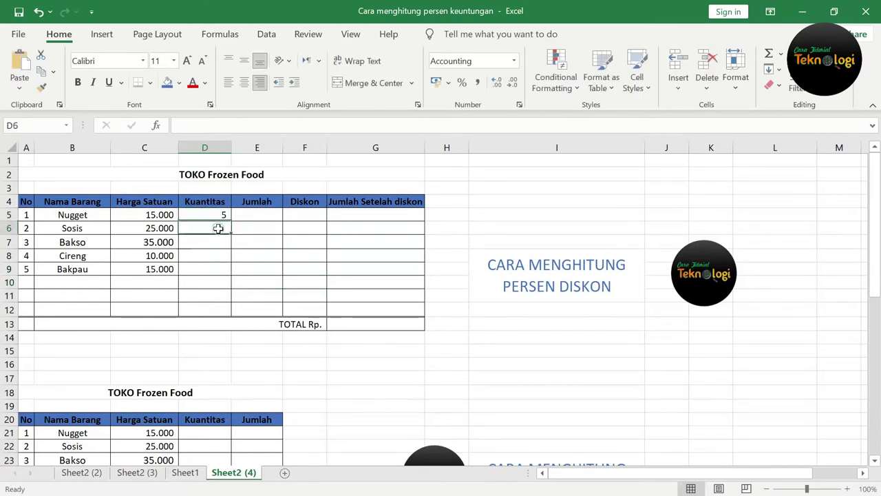
{"action": "type", "text": "10"}
{"action": "key", "text": "Return"}
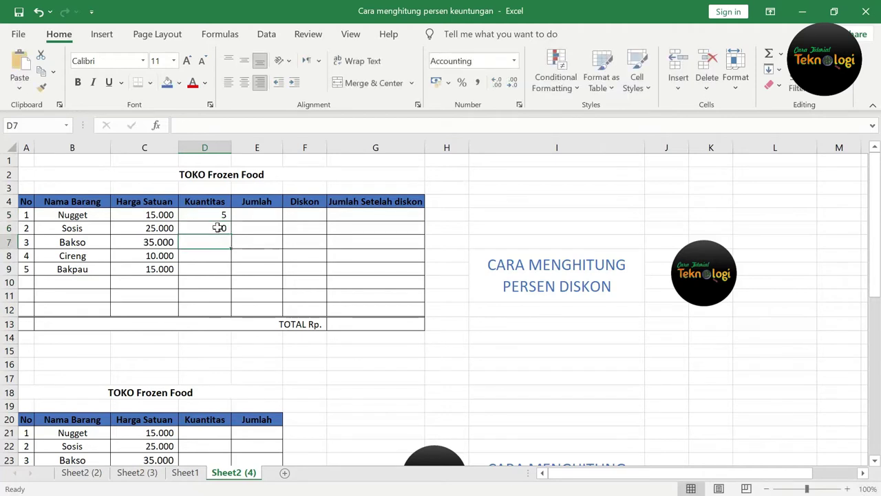
Enter quantities 4, 6 and 8 for Bakso, Cireng and Bakpau
{"action": "type", "text": "4"}
{"action": "key", "text": "Return"}
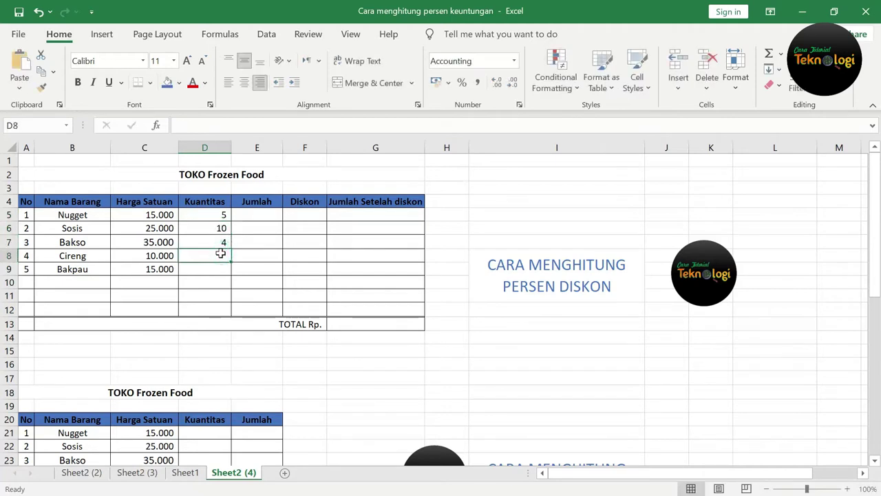
{"action": "type", "text": "6"}
{"action": "left_click", "coordinate": [216, 266]}
{"action": "type", "text": "8"}
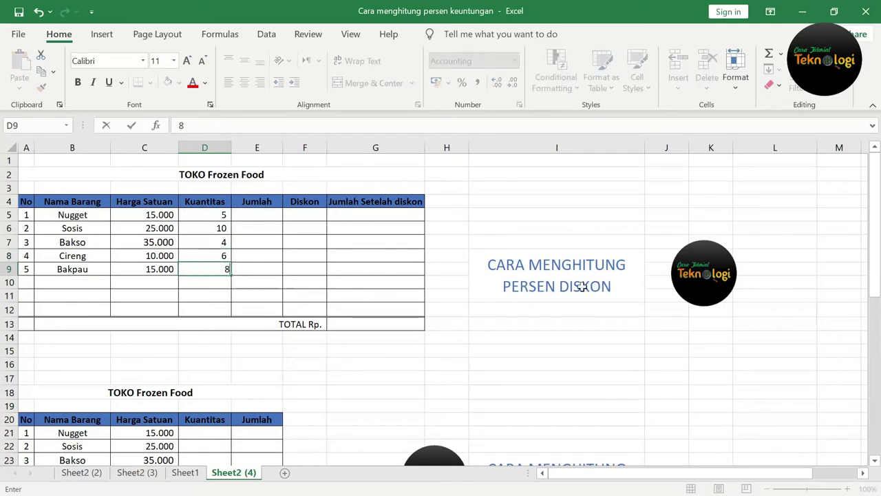
{"action": "left_click", "coordinate": [519, 335]}
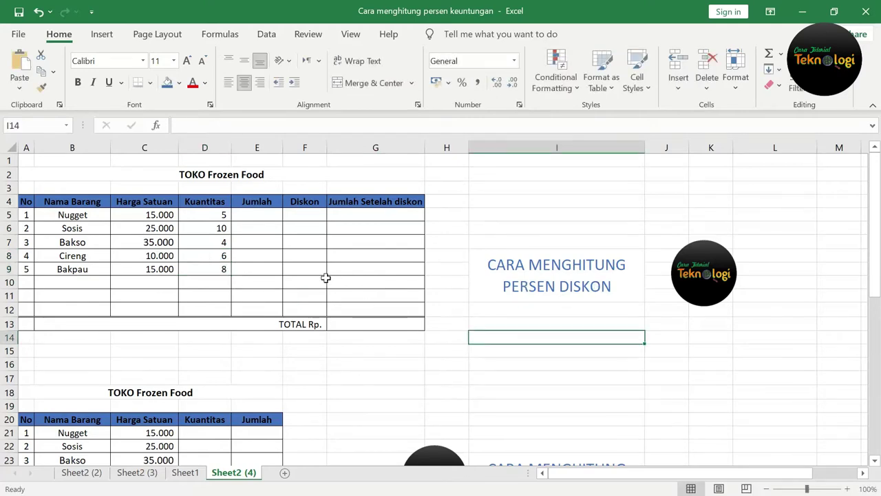
Enter =C5*D5 in E5 and fill it down to E9 for every item's Jumlah
{"action": "left_click", "coordinate": [265, 218]}
{"action": "type", "text": "="}
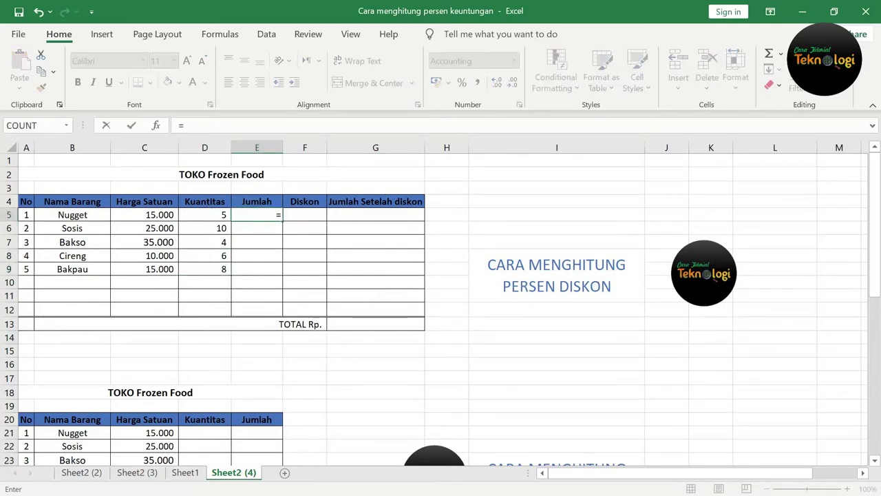
{"action": "left_click", "coordinate": [158, 214]}
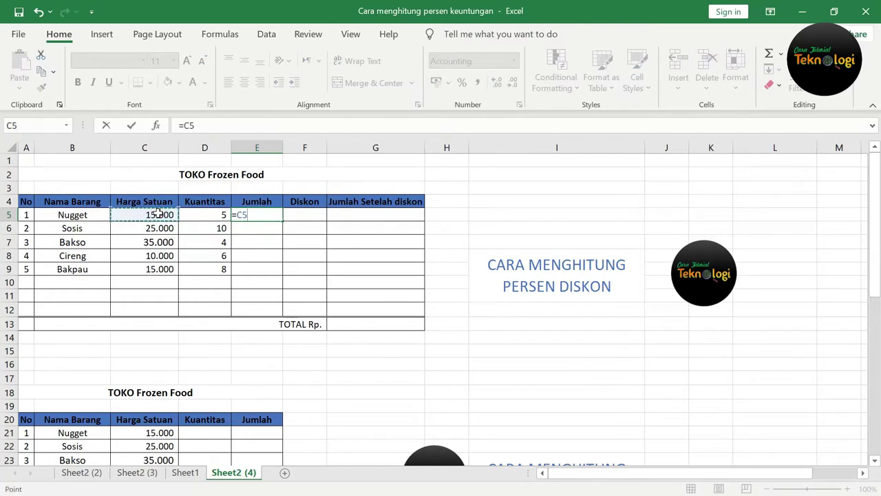
{"action": "type", "text": "*"}
{"action": "left_click", "coordinate": [204, 214]}
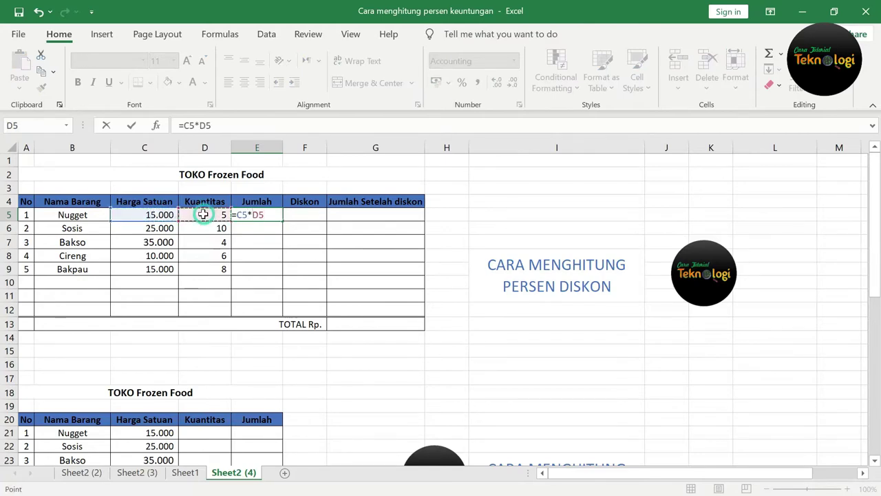
{"action": "key", "text": "Return"}
{"action": "left_click", "coordinate": [267, 213]}
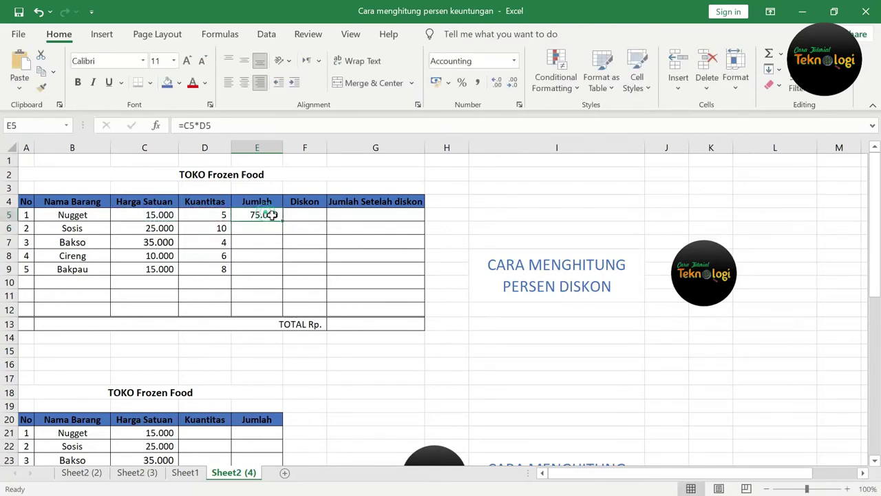
{"action": "left_click_drag", "start_coordinate": [283, 221], "coordinate": [273, 279]}
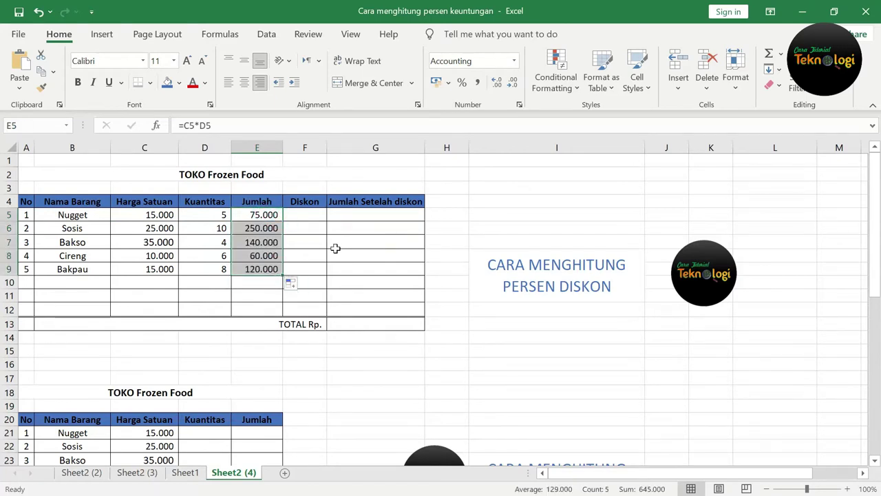
{"action": "left_click", "coordinate": [365, 214]}
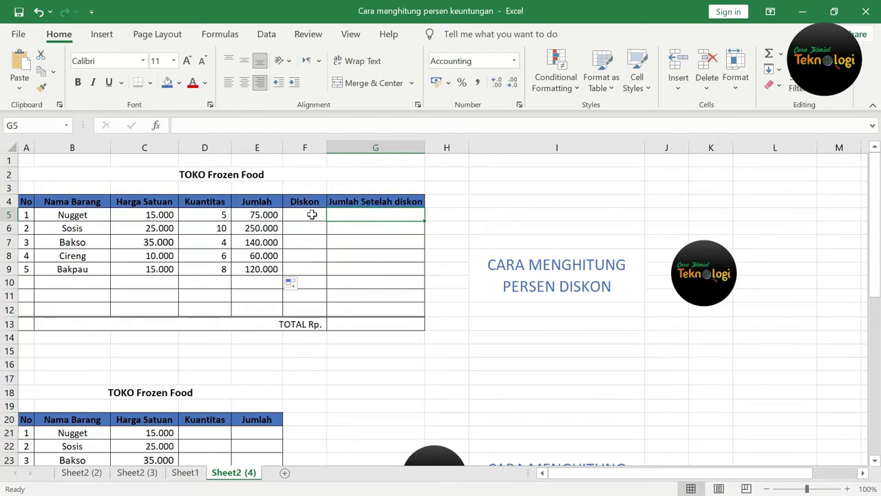
Enter discounts of 5% for Nugget in F5 and 10% for Sosis in F6
{"action": "left_click", "coordinate": [312, 215]}
{"action": "type", "text": "5%"}
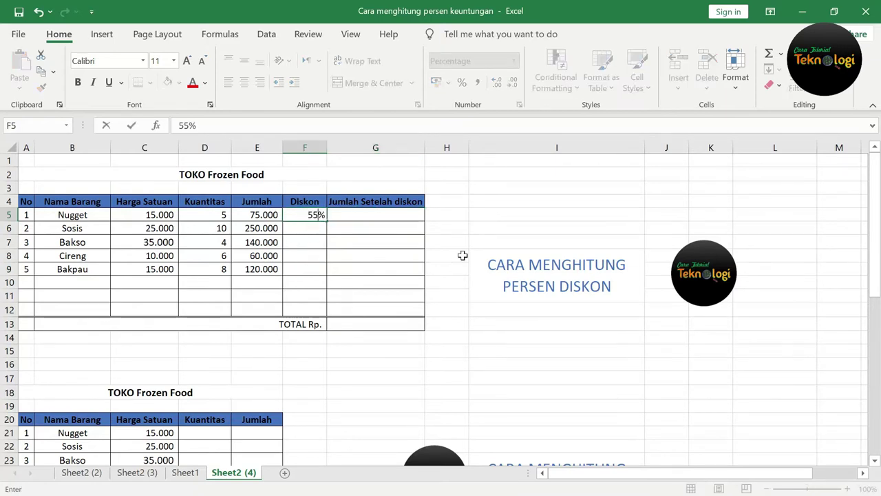
{"action": "key", "text": "Return"}
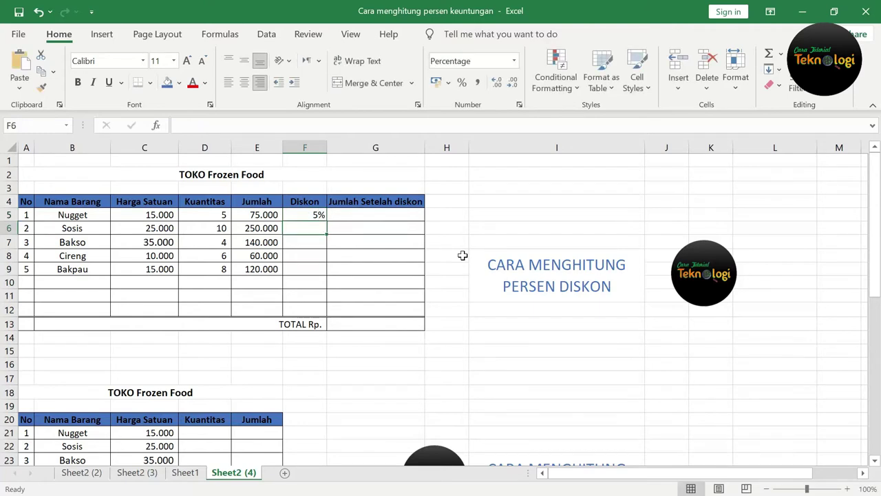
{"action": "type", "text": "10%"}
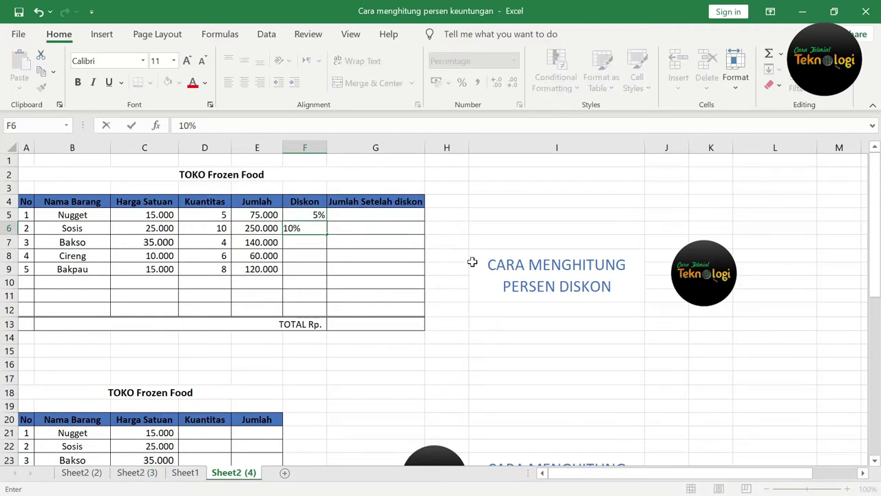
{"action": "left_click", "coordinate": [544, 351]}
Copy the 5%/10% pair into F7:F8 and enter 5% for Bakpau in F9
{"action": "left_click", "coordinate": [319, 216]}
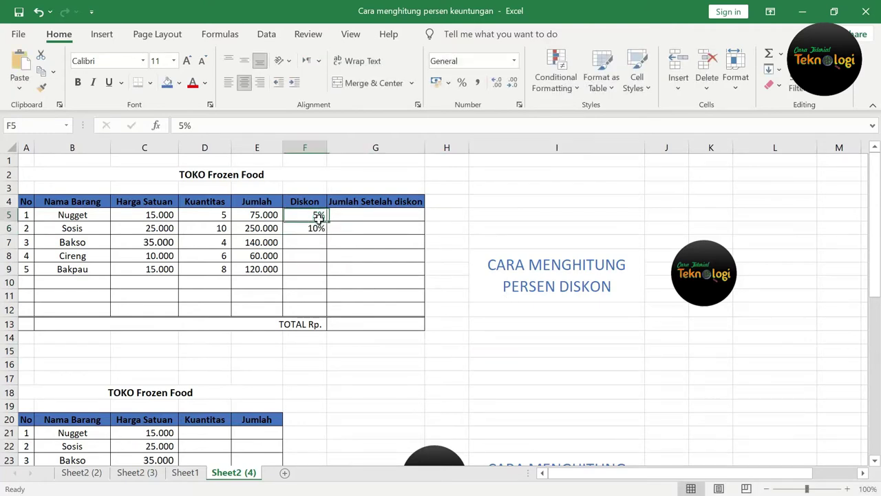
{"action": "left_click_drag", "start_coordinate": [319, 215], "coordinate": [311, 256]}
{"action": "key", "text": "ctrl+c"}
{"action": "left_click", "coordinate": [311, 245]}
{"action": "key", "text": "ctrl+v"}
{"action": "left_click", "coordinate": [307, 269]}
{"action": "type", "text": "5%"}
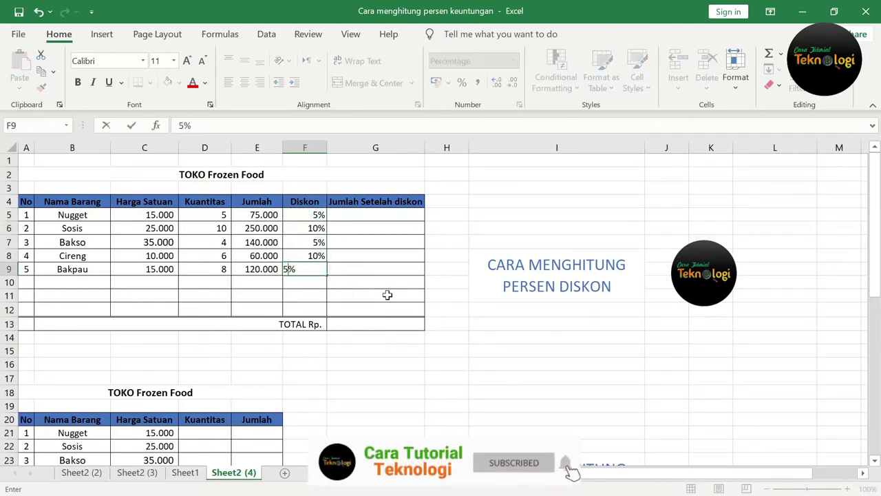
{"action": "left_click", "coordinate": [578, 353]}
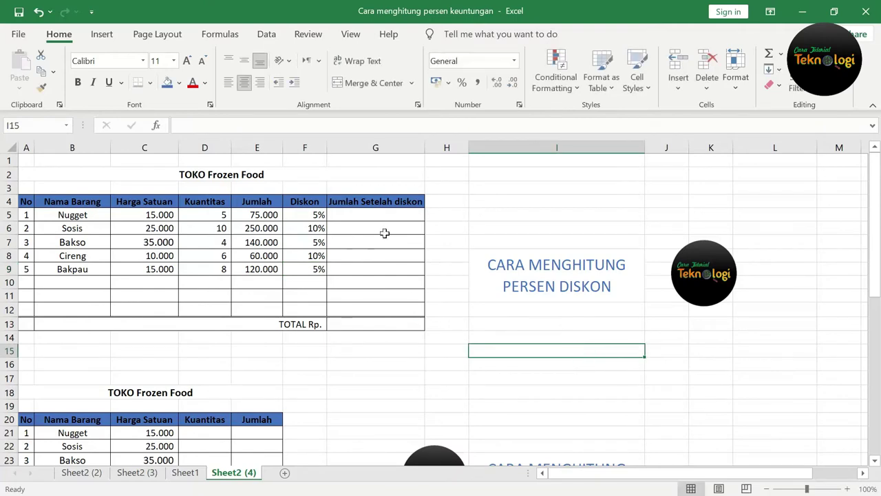
Enter =E5-(F5*E5) in G5 for Nugget's discounted total
{"action": "left_click", "coordinate": [377, 214]}
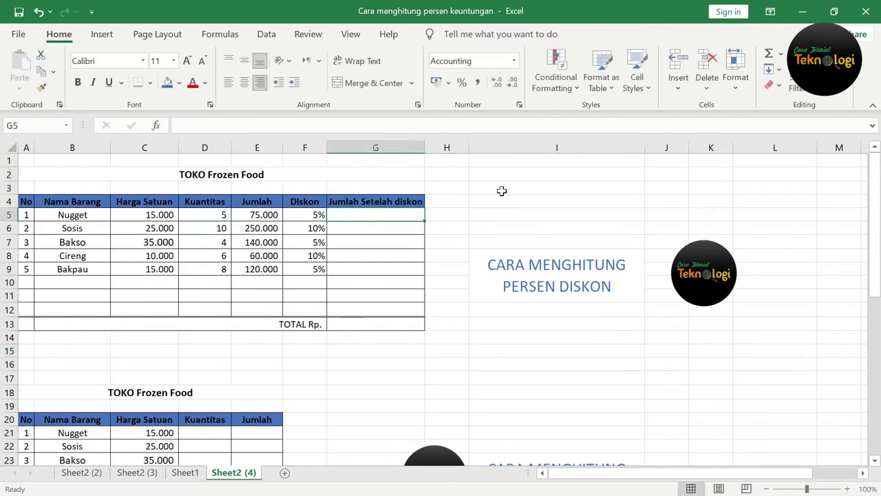
{"action": "type", "text": "="}
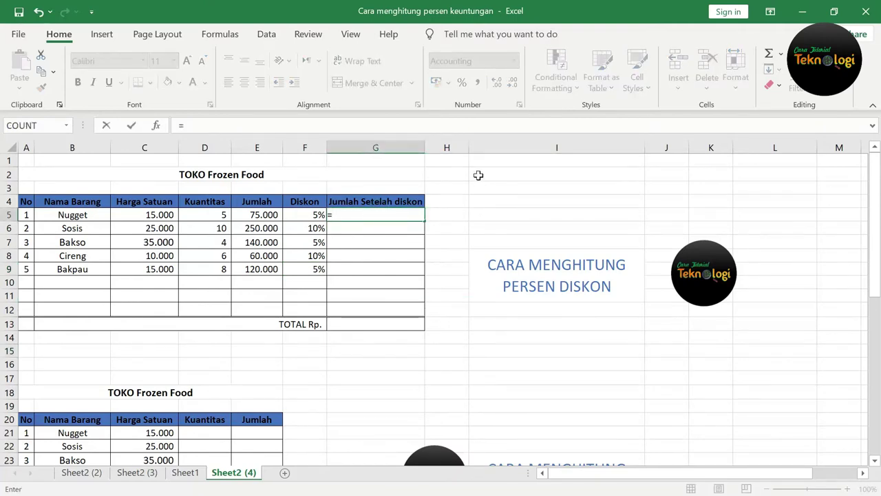
{"action": "left_click", "coordinate": [256, 215]}
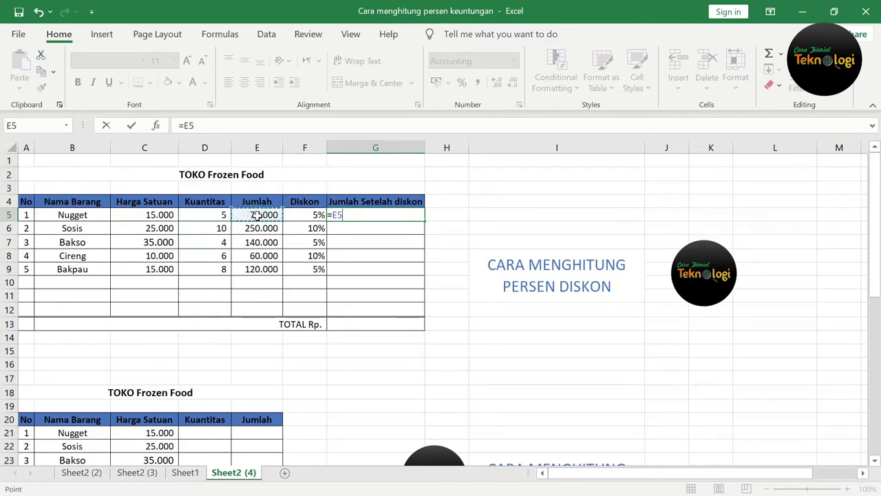
{"action": "type", "text": "-("}
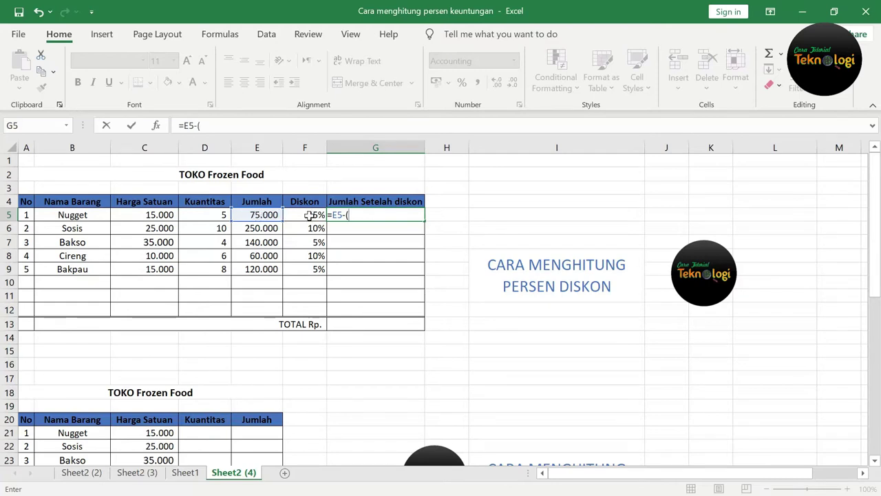
{"action": "left_click", "coordinate": [311, 216]}
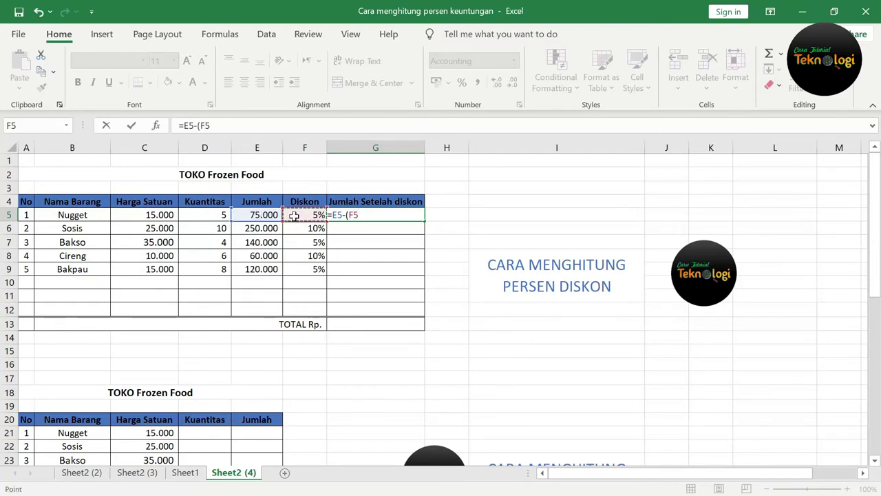
{"action": "type", "text": "*"}
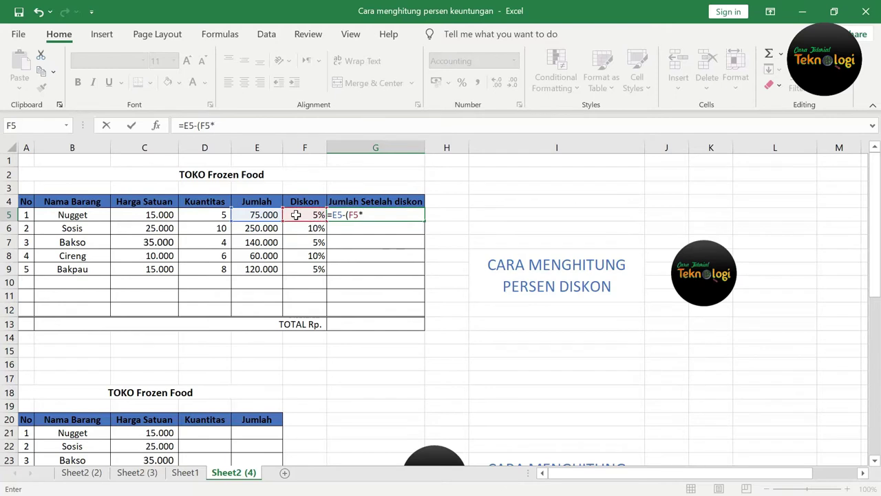
{"action": "left_click", "coordinate": [263, 213]}
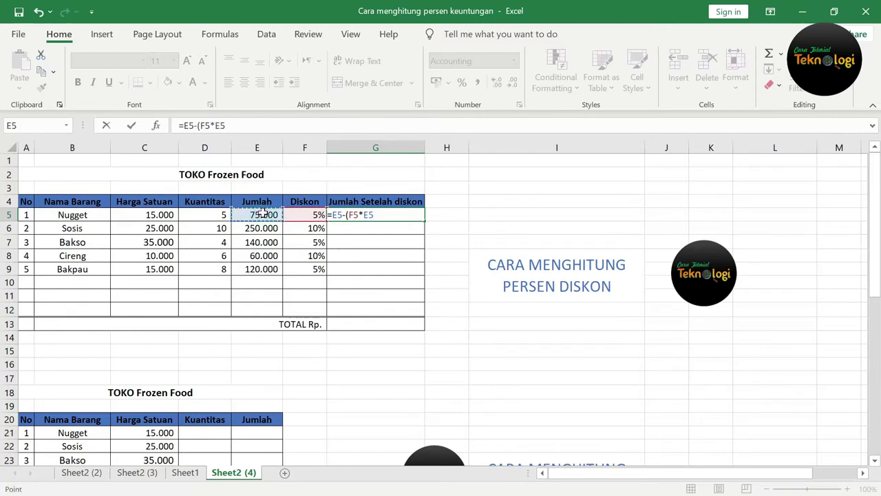
{"action": "type", "text": ")"}
{"action": "key", "text": "Return"}
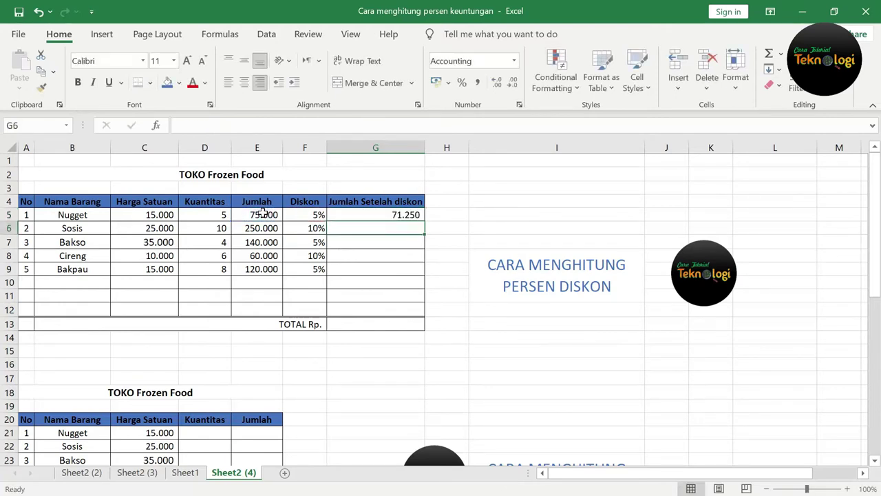
Fill the discounted-total formula from G5 down to G9
{"action": "left_click", "coordinate": [319, 214]}
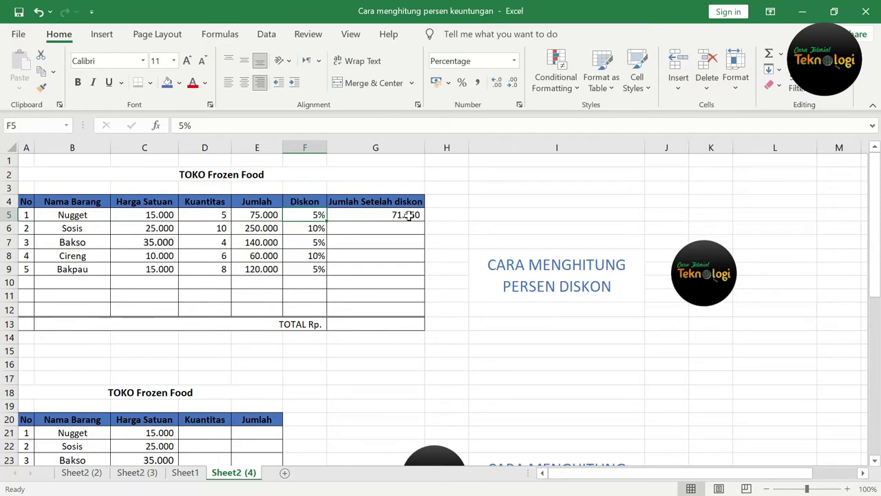
{"action": "left_click", "coordinate": [409, 216]}
{"action": "left_click_drag", "start_coordinate": [425, 223], "coordinate": [417, 280]}
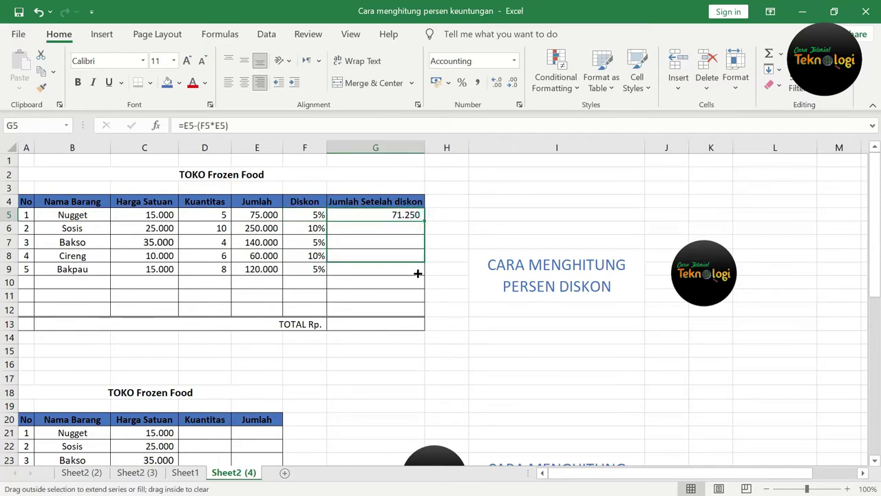
{"action": "left_click", "coordinate": [406, 228]}
AutoSum the discounted totals into G13 as =SUM(G5:G12), giving 597.250
{"action": "left_click", "coordinate": [253, 228]}
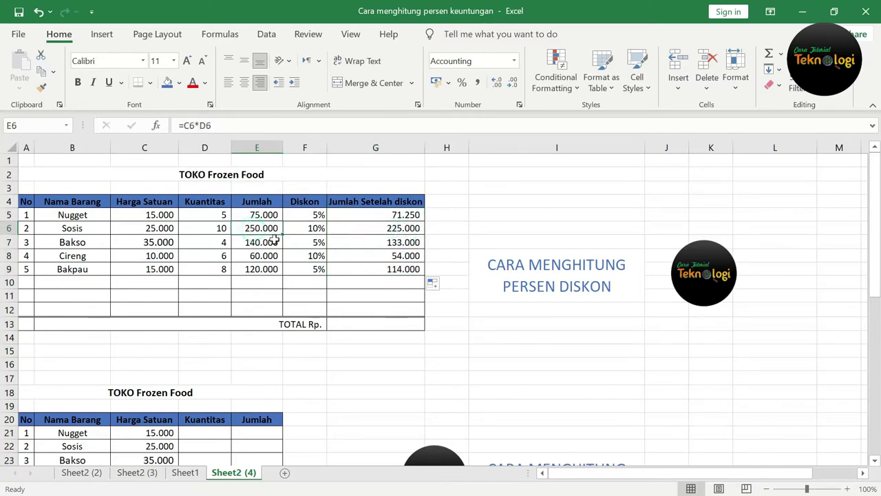
{"action": "left_click", "coordinate": [311, 229]}
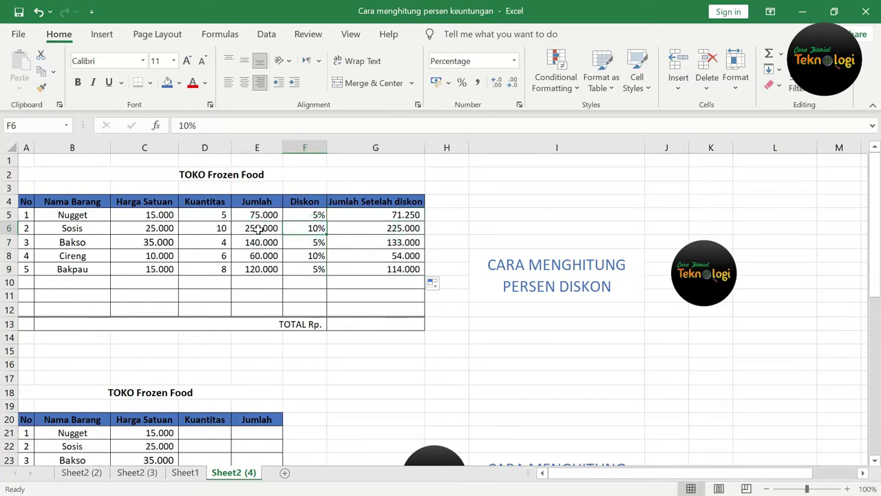
{"action": "left_click", "coordinate": [409, 230]}
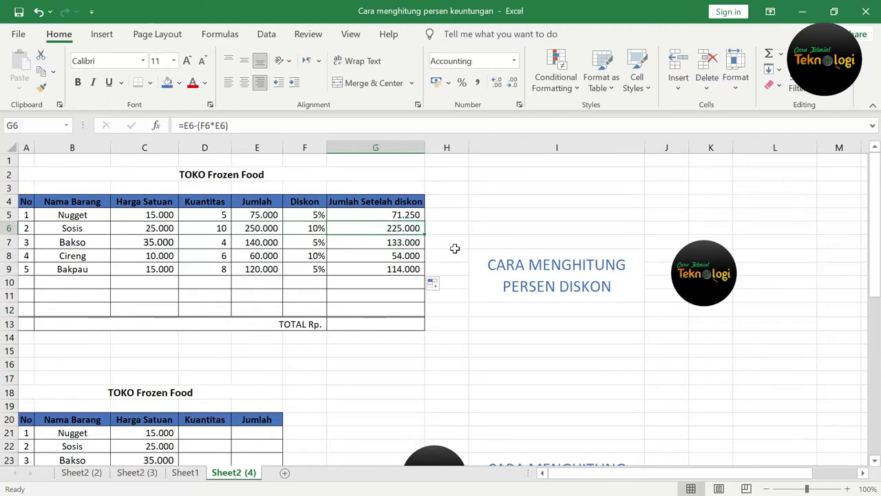
{"action": "left_click_drag", "start_coordinate": [396, 213], "coordinate": [397, 322]}
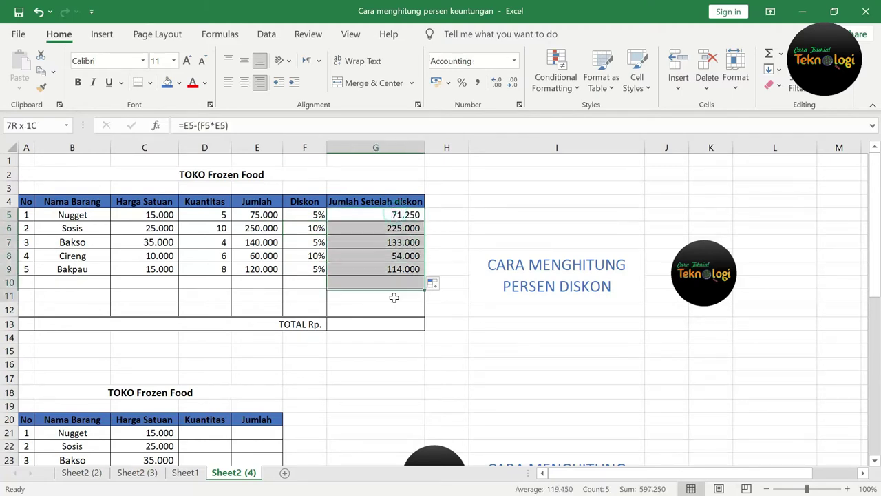
{"action": "left_click", "coordinate": [769, 53]}
{"action": "left_click", "coordinate": [399, 328]}
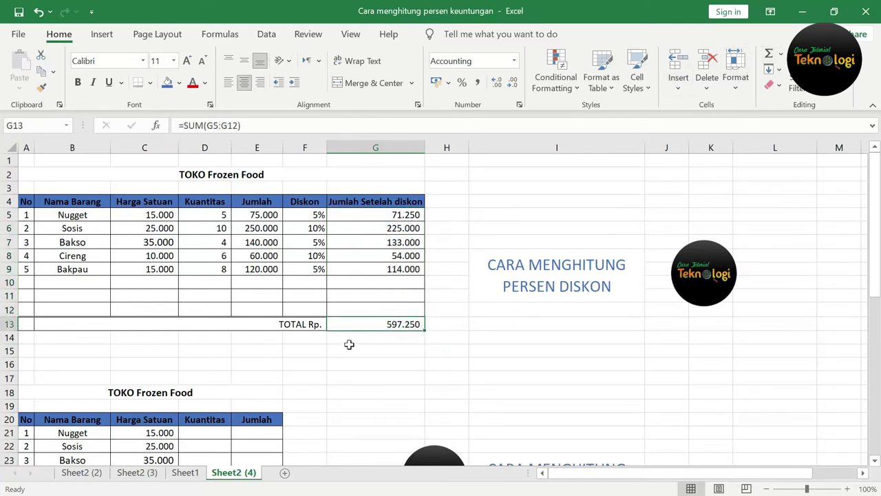
{"action": "scroll", "coordinate": [372, 307], "scroll_direction": "down", "scroll_amount": 2}
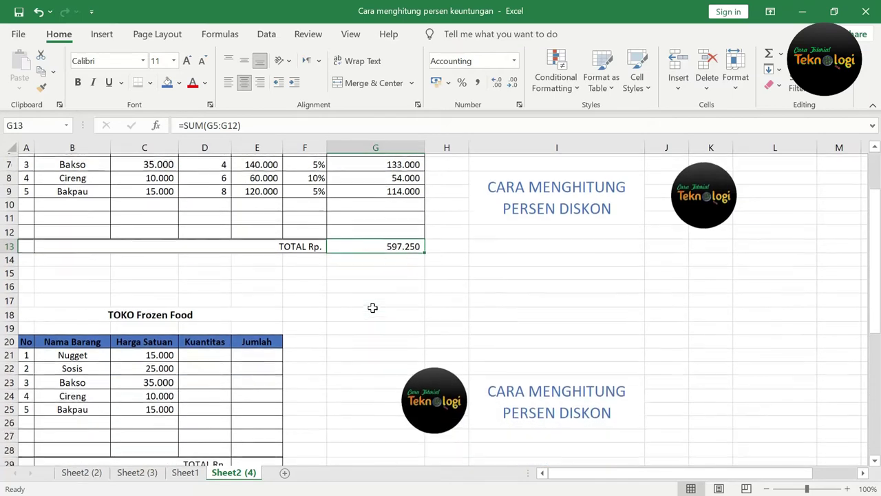
{"action": "scroll", "coordinate": [372, 307], "scroll_direction": "down", "scroll_amount": 1}
{"action": "scroll", "coordinate": [372, 307], "scroll_direction": "down", "scroll_amount": 1}
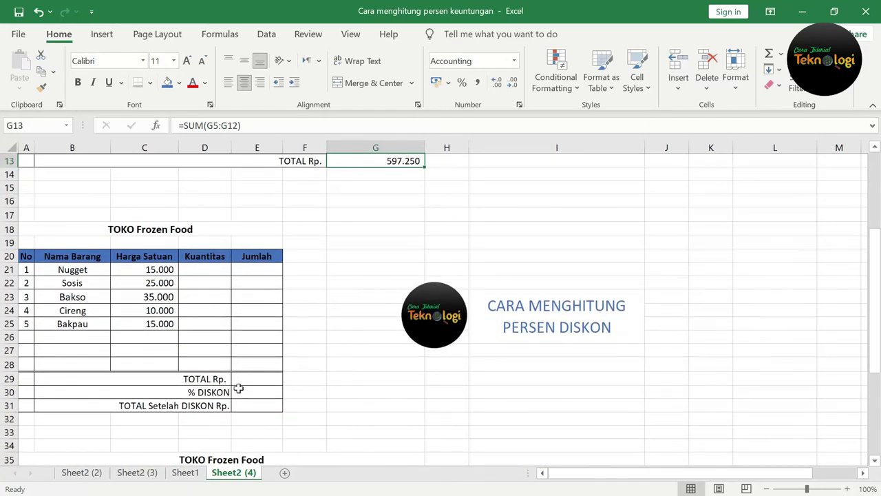
{"action": "scroll", "coordinate": [248, 380], "scroll_direction": "up", "scroll_amount": 4}
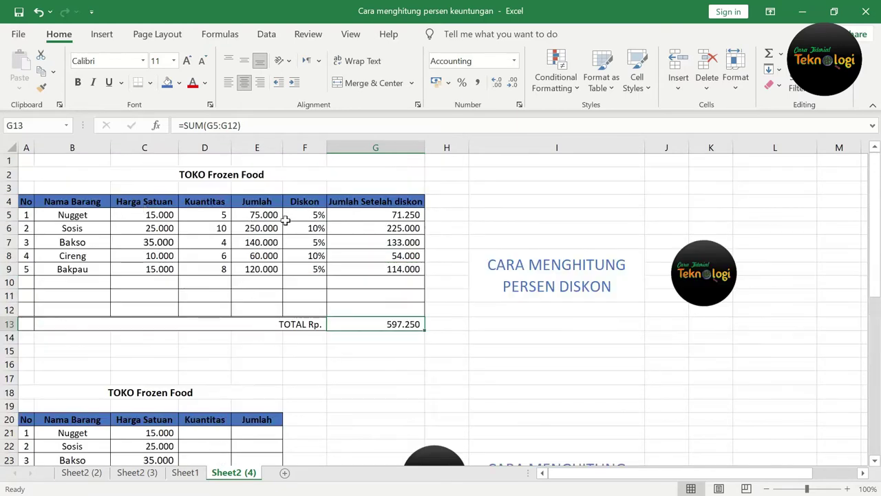
{"action": "scroll", "coordinate": [297, 412], "scroll_direction": "down", "scroll_amount": 2}
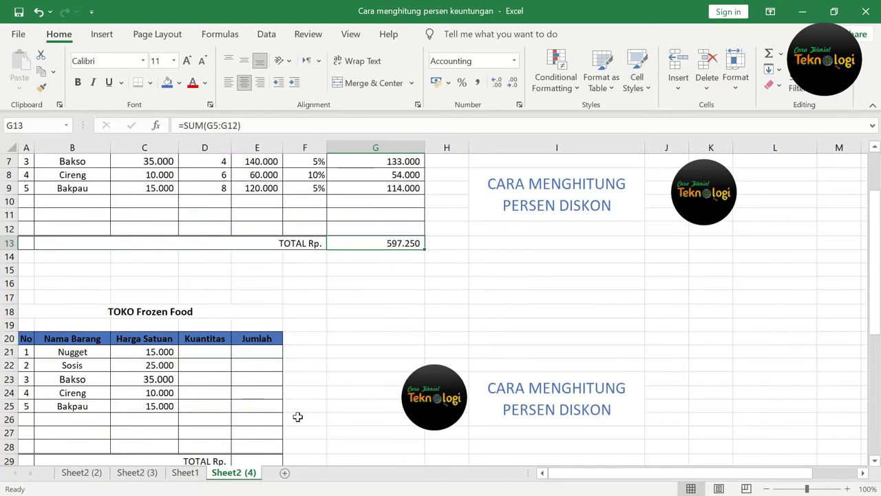
{"action": "scroll", "coordinate": [298, 416], "scroll_direction": "down", "scroll_amount": 1}
{"action": "scroll", "coordinate": [292, 401], "scroll_direction": "up", "scroll_amount": 2}
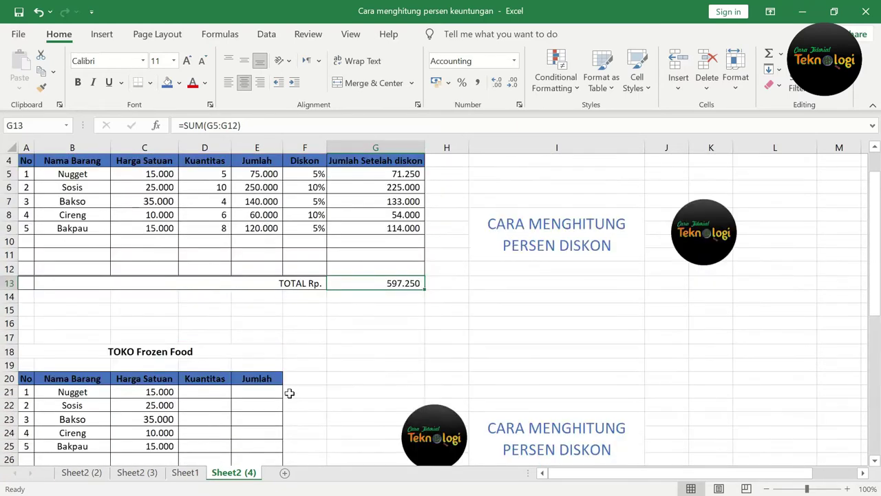
Copy the quantities D5:D9 into D21 of the second table
{"action": "left_click_drag", "start_coordinate": [211, 175], "coordinate": [207, 228]}
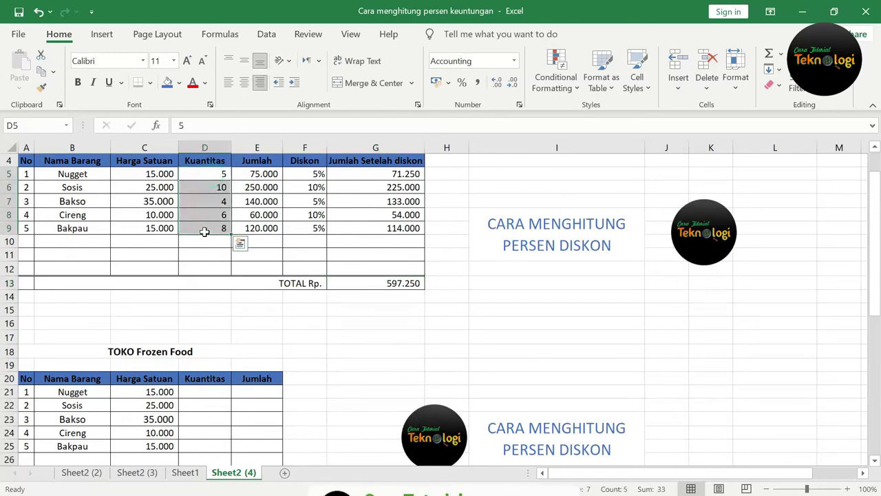
{"action": "key", "text": "ctrl+c"}
{"action": "scroll", "coordinate": [213, 260], "scroll_direction": "down", "scroll_amount": 1}
{"action": "left_click", "coordinate": [211, 351]}
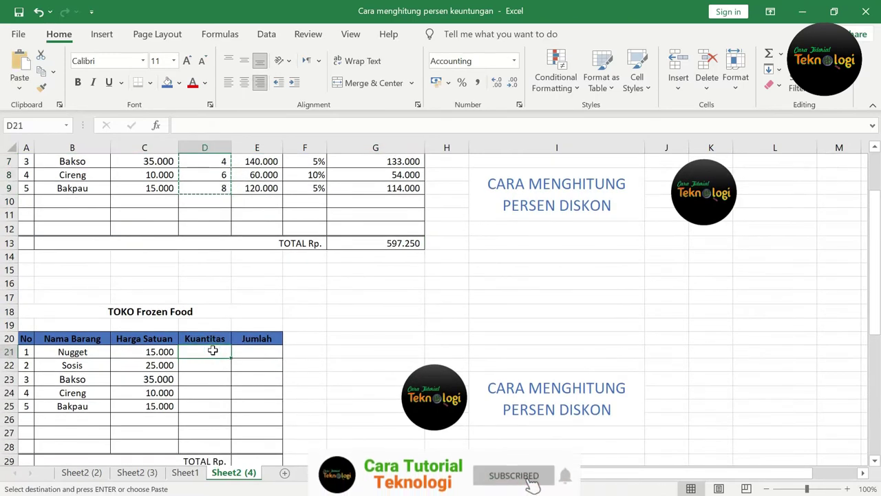
{"action": "key", "text": "ctrl+v"}
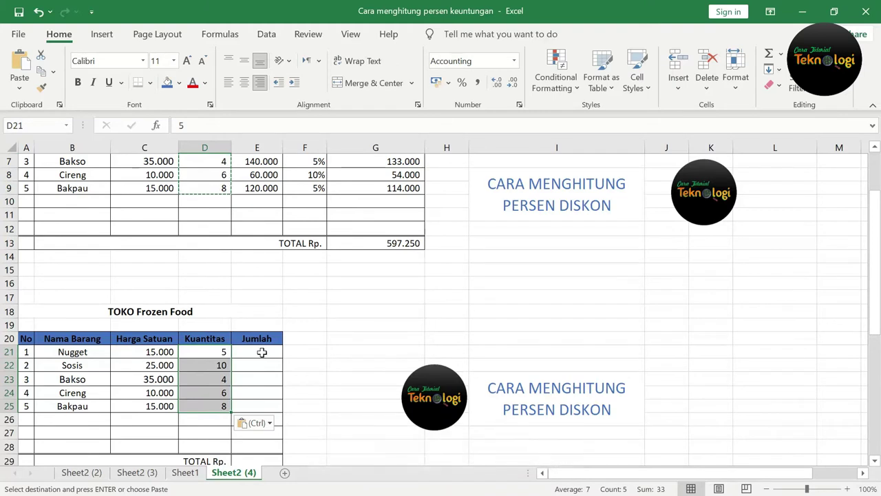
Enter =C21*D21 in E21 and fill it down to E25
{"action": "left_click", "coordinate": [262, 351]}
{"action": "key", "text": "Escape"}
{"action": "type", "text": "="}
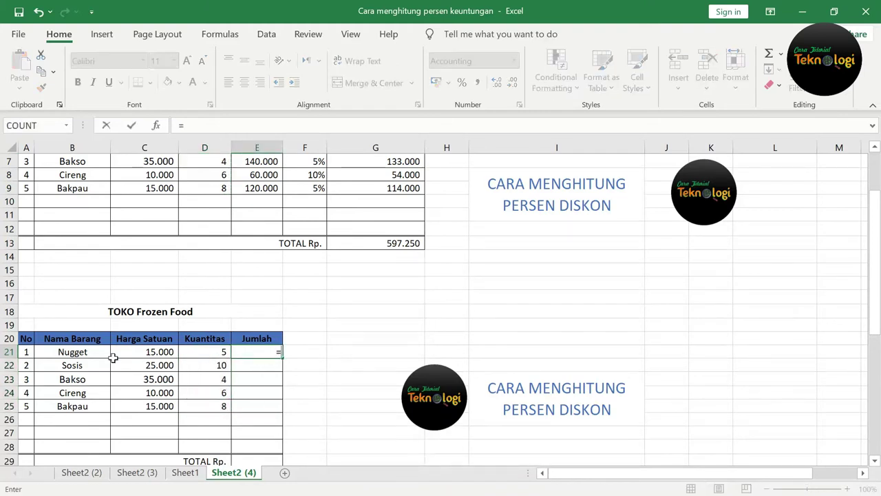
{"action": "left_click", "coordinate": [138, 352]}
{"action": "type", "text": "*"}
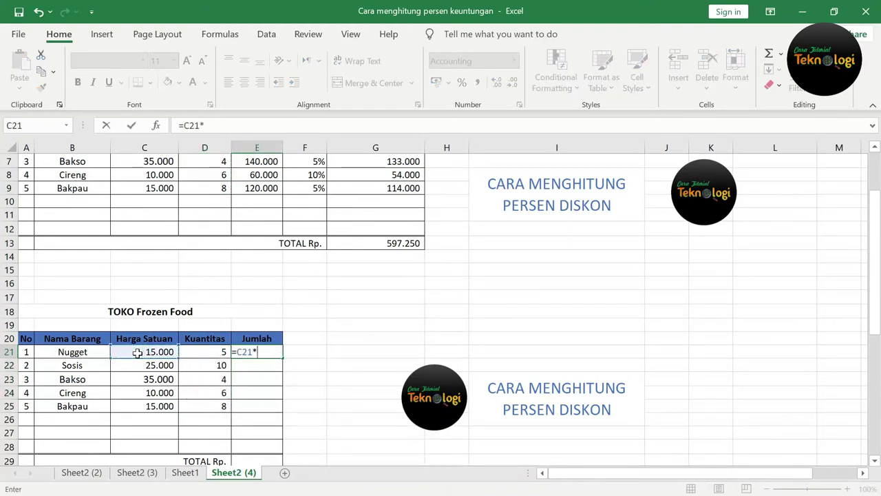
{"action": "left_click", "coordinate": [198, 351]}
{"action": "key", "text": "Return"}
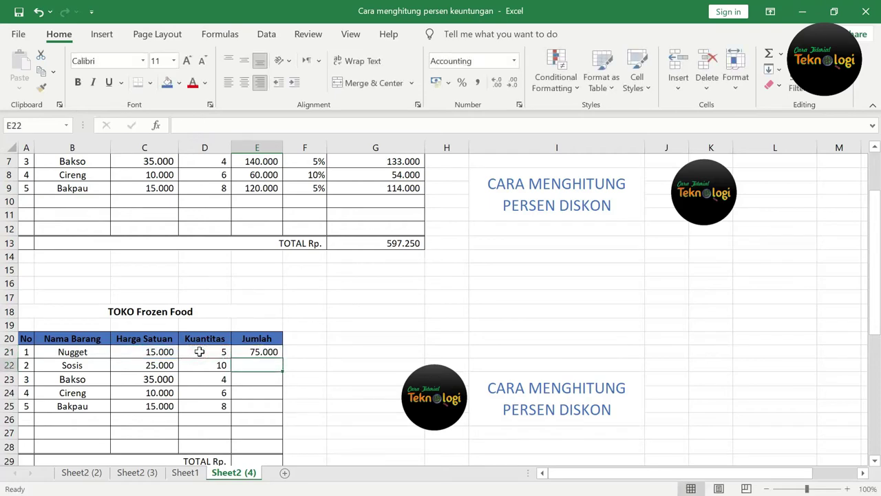
{"action": "scroll", "coordinate": [199, 351], "scroll_direction": "down", "scroll_amount": 2}
{"action": "left_click", "coordinate": [259, 269]}
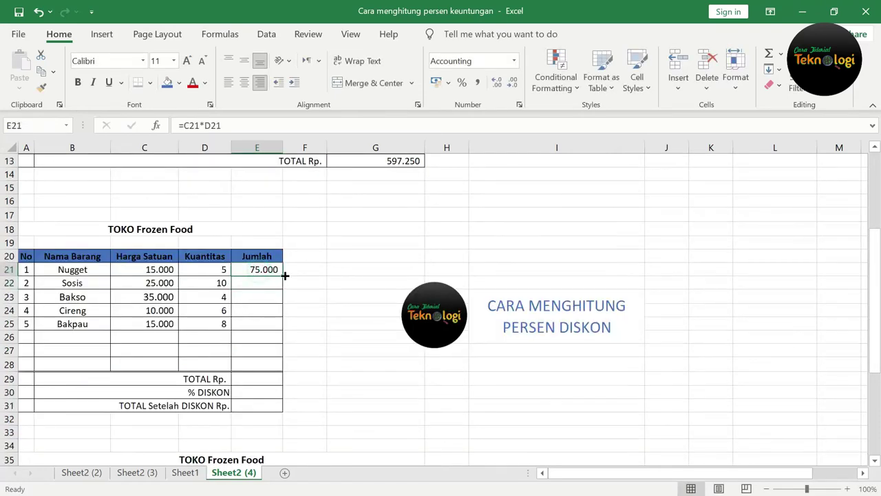
{"action": "left_click_drag", "start_coordinate": [284, 277], "coordinate": [278, 333]}
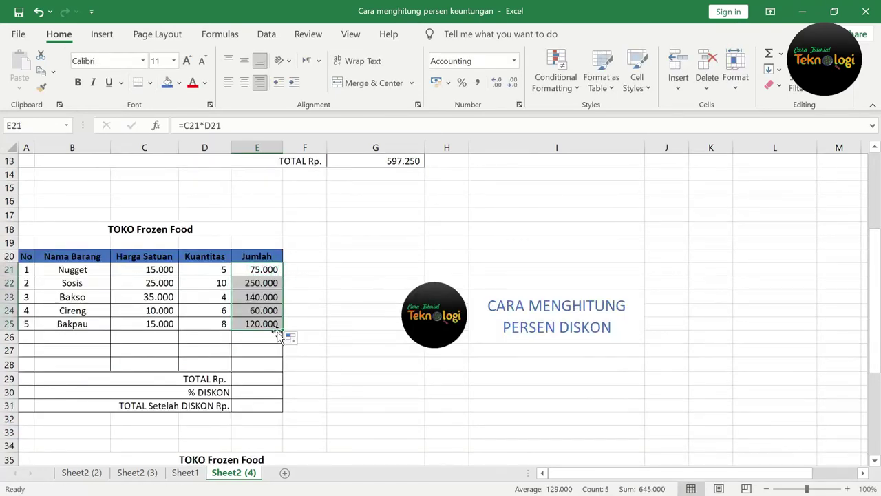
AutoSum the Jumlah column into TOTAL Rp. as =SUM(E21:E28), giving 645.000
{"action": "left_click_drag", "start_coordinate": [255, 270], "coordinate": [259, 377]}
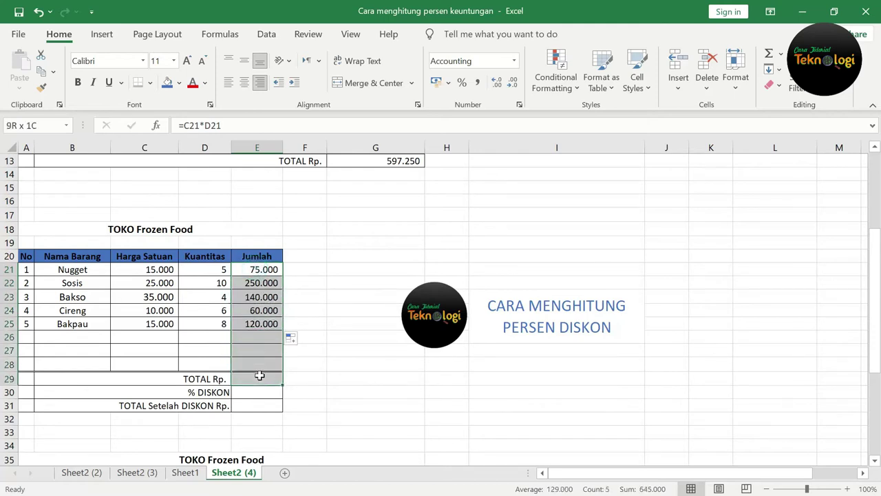
{"action": "left_click", "coordinate": [768, 54]}
{"action": "left_click", "coordinate": [266, 378]}
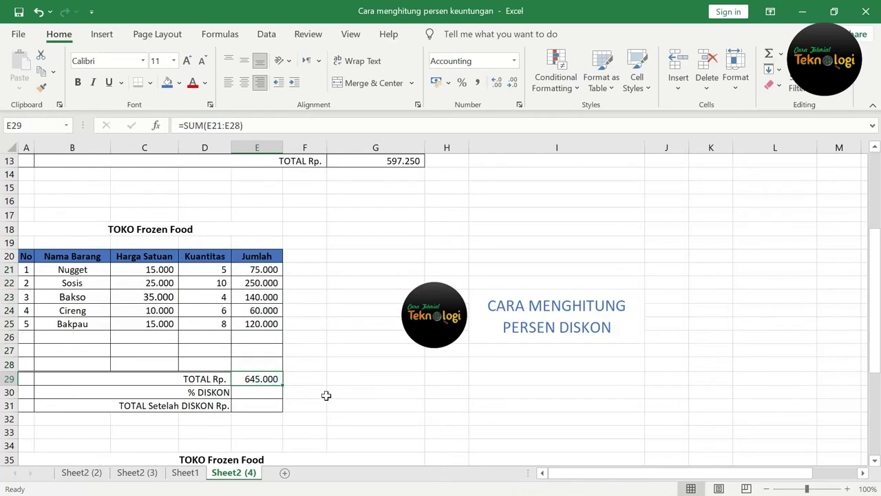
{"action": "scroll", "coordinate": [326, 395], "scroll_direction": "down", "scroll_amount": 1}
Set % DISKON to 10 and enter =E29-(E30*E29) as the after-discount total
{"action": "left_click", "coordinate": [258, 351]}
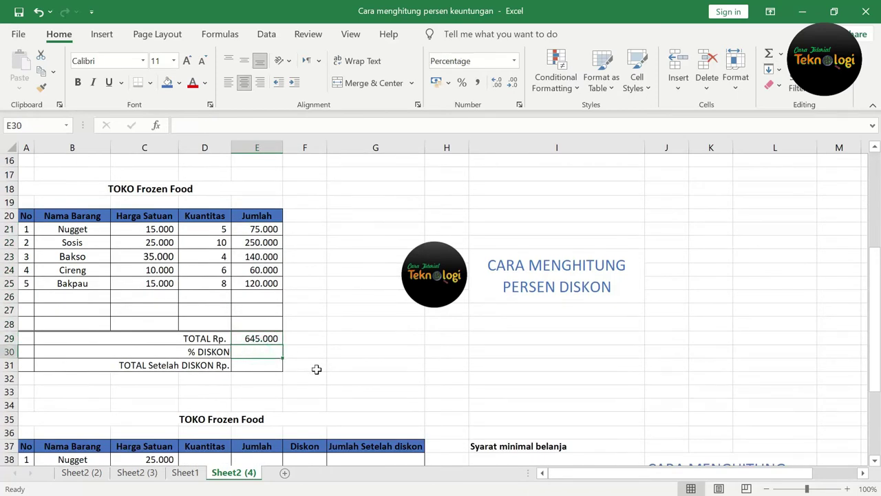
{"action": "type", "text": "1"}
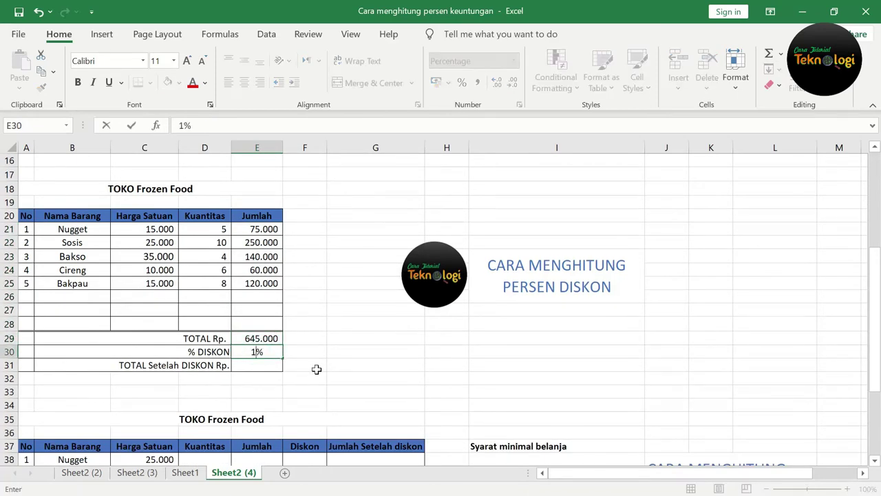
{"action": "type", "text": "0"}
{"action": "key", "text": "Return"}
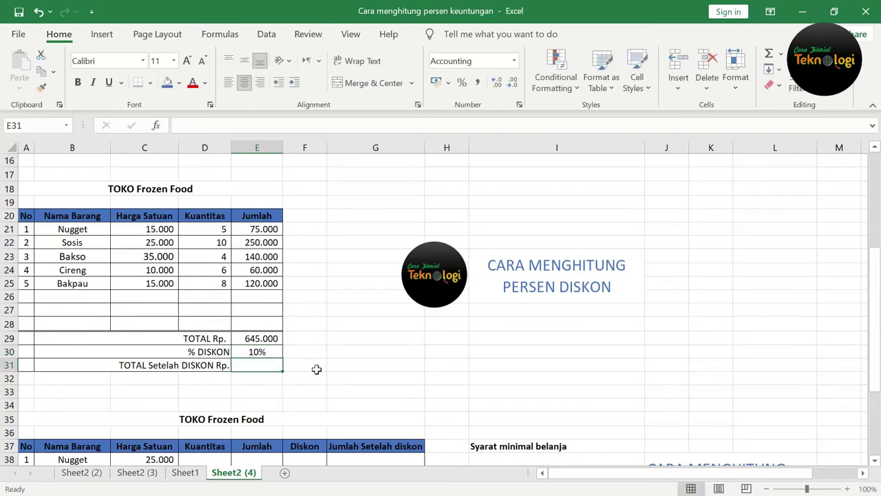
{"action": "type", "text": "="}
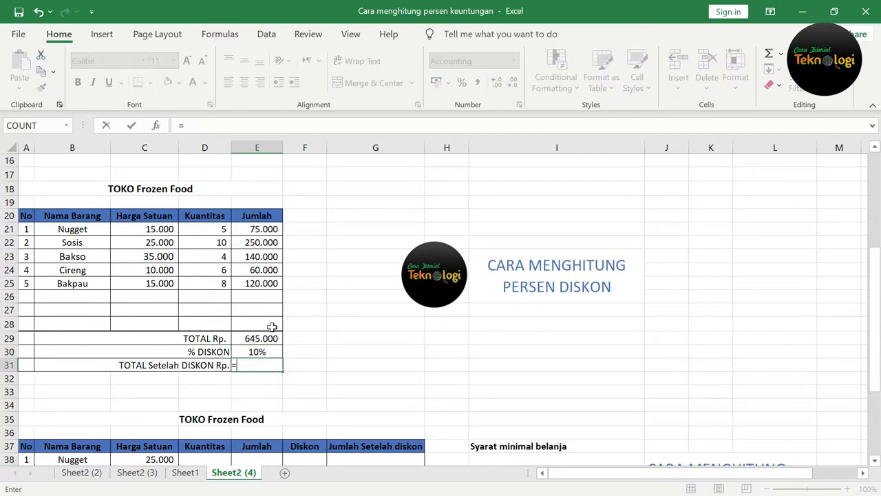
{"action": "left_click", "coordinate": [263, 337]}
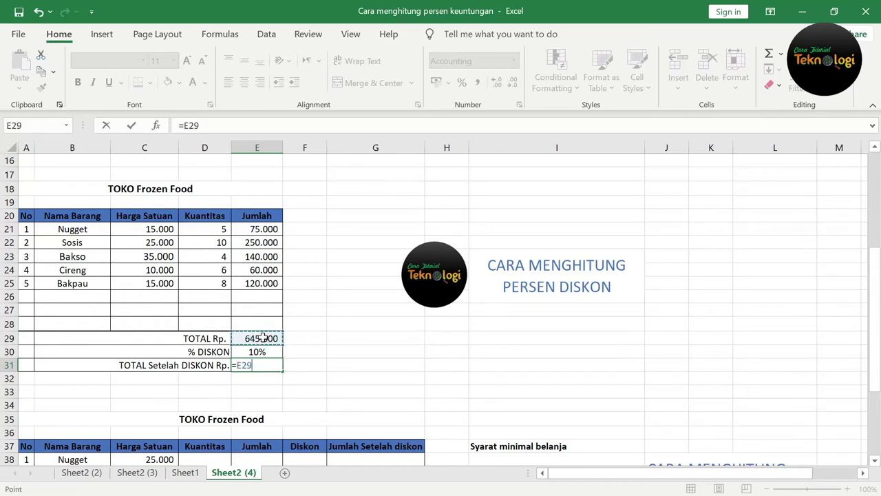
{"action": "type", "text": "-("}
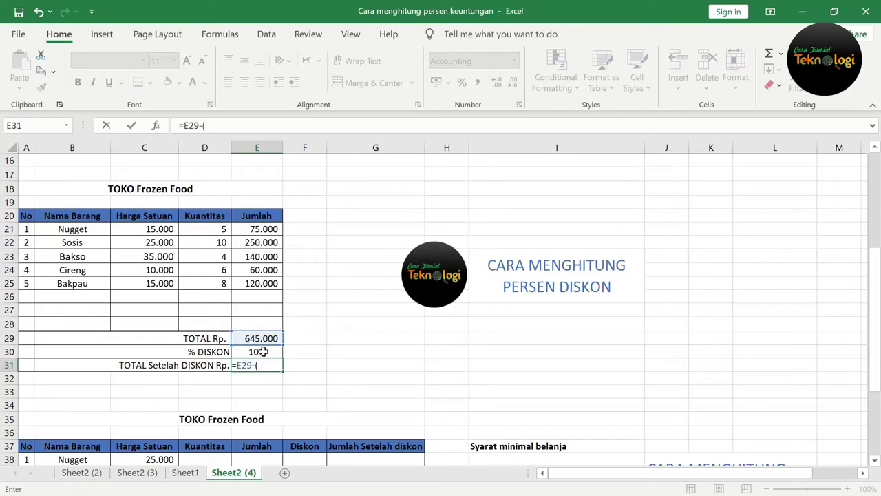
{"action": "left_click", "coordinate": [262, 351]}
{"action": "type", "text": "*"}
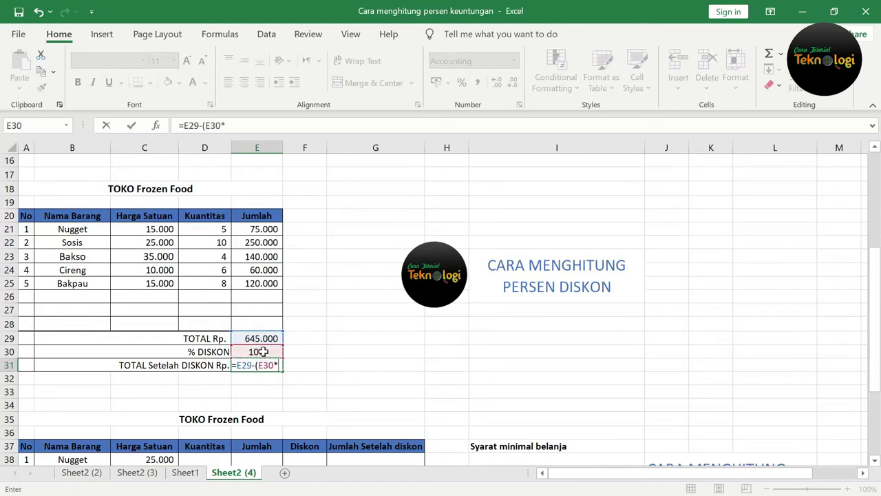
{"action": "left_click", "coordinate": [265, 337]}
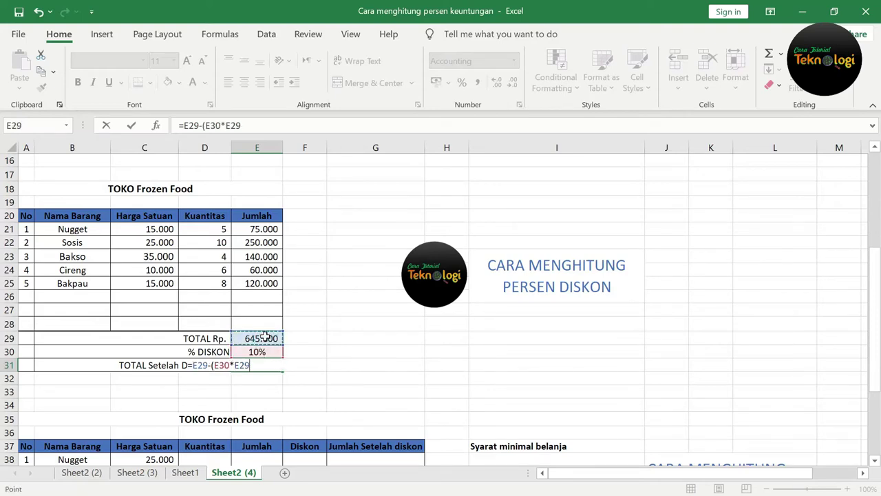
{"action": "type", "text": ")"}
{"action": "key", "text": "Return"}
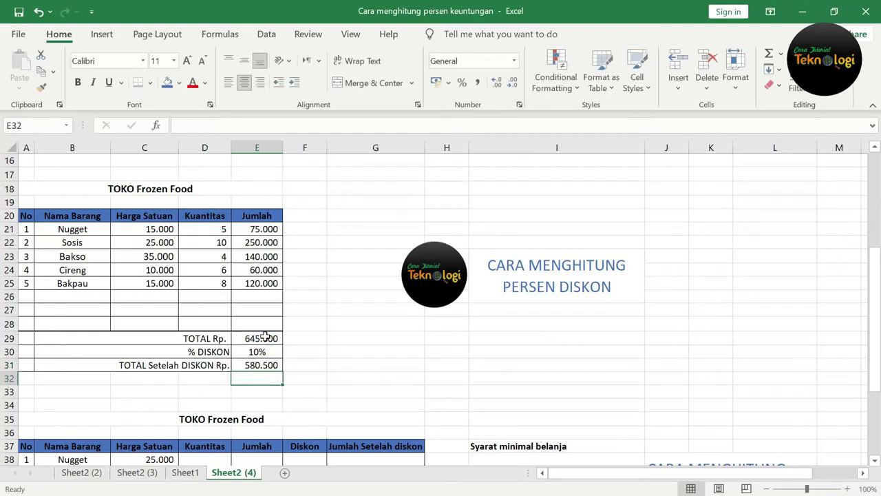
Raise the discount in E30 to 20%, making the after-discount total 516.000
{"action": "left_click", "coordinate": [316, 375]}
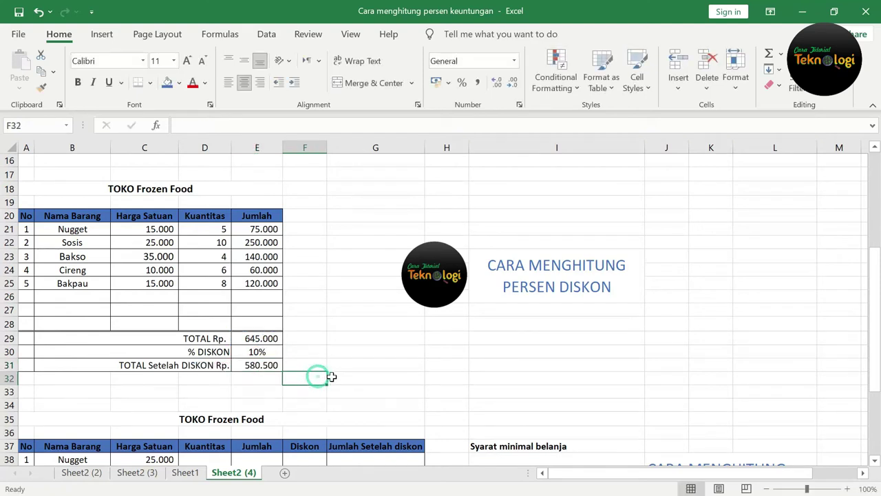
{"action": "left_click", "coordinate": [270, 366]}
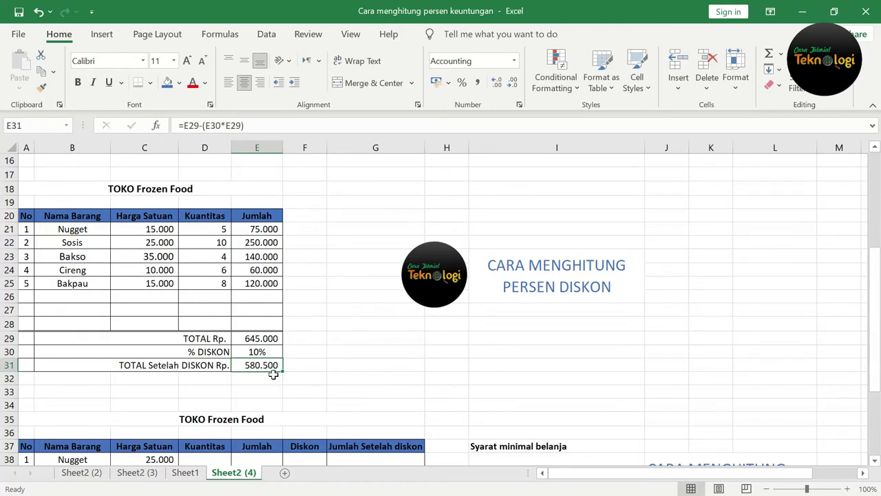
{"action": "left_click", "coordinate": [264, 352]}
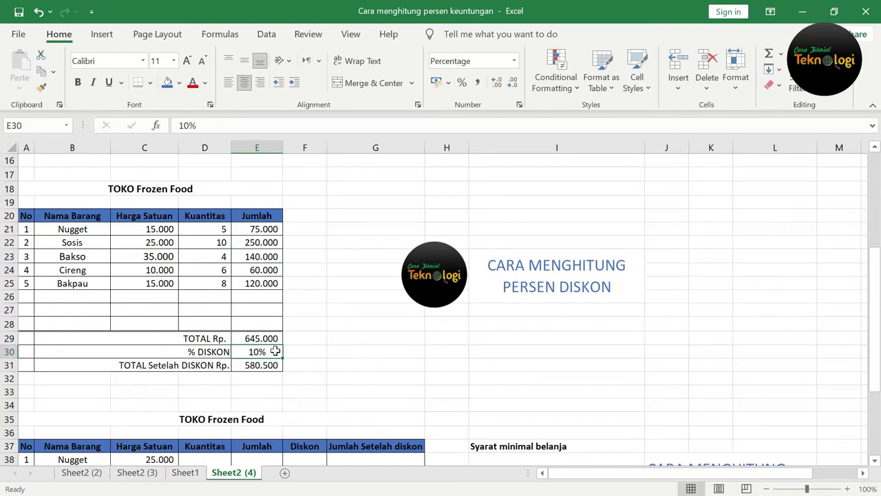
{"action": "type", "text": "20"}
{"action": "key", "text": "Return"}
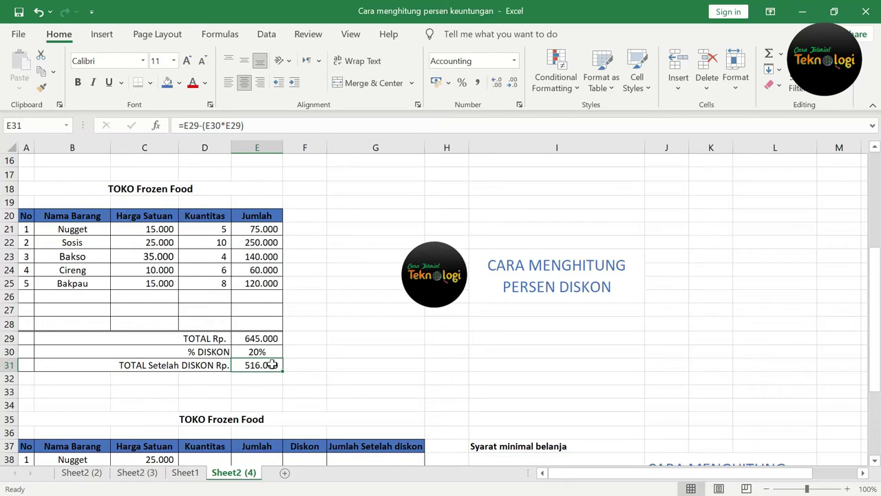
{"action": "scroll", "coordinate": [268, 372], "scroll_direction": "down", "scroll_amount": 1}
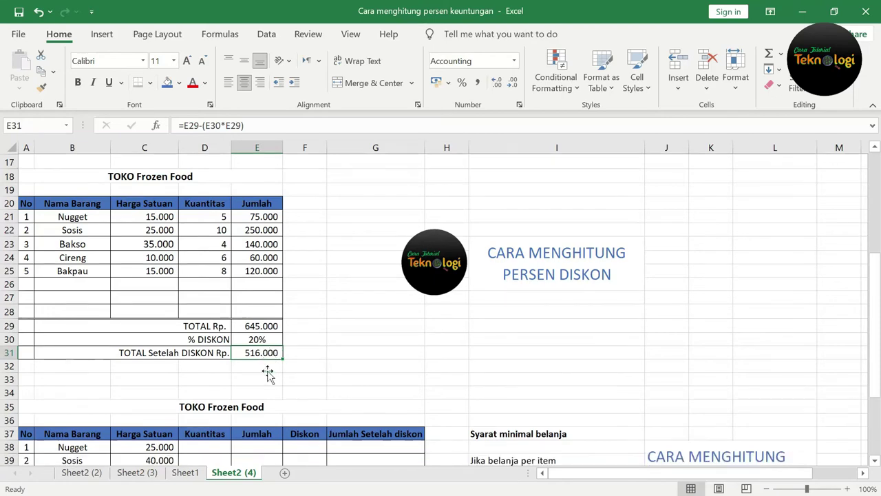
{"action": "scroll", "coordinate": [268, 372], "scroll_direction": "down", "scroll_amount": 3}
{"action": "scroll", "coordinate": [267, 372], "scroll_direction": "down", "scroll_amount": 2}
{"action": "scroll", "coordinate": [268, 372], "scroll_direction": "down", "scroll_amount": 1}
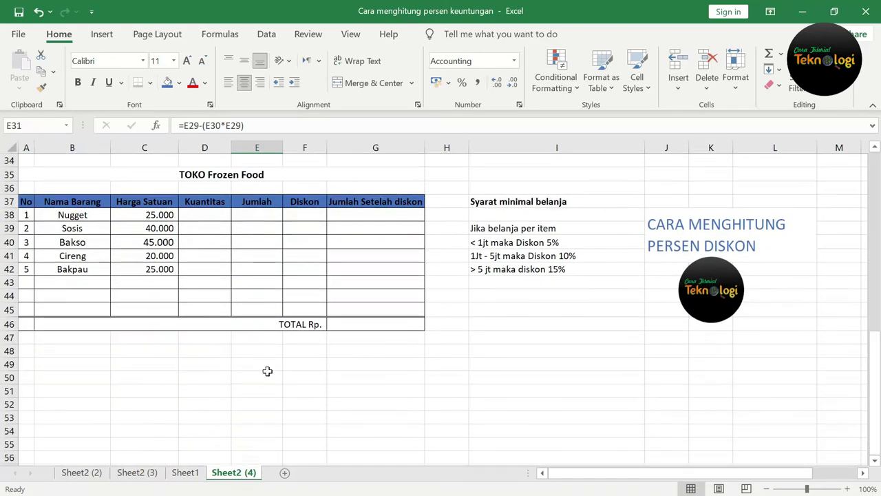
{"action": "scroll", "coordinate": [267, 372], "scroll_direction": "up", "scroll_amount": 1}
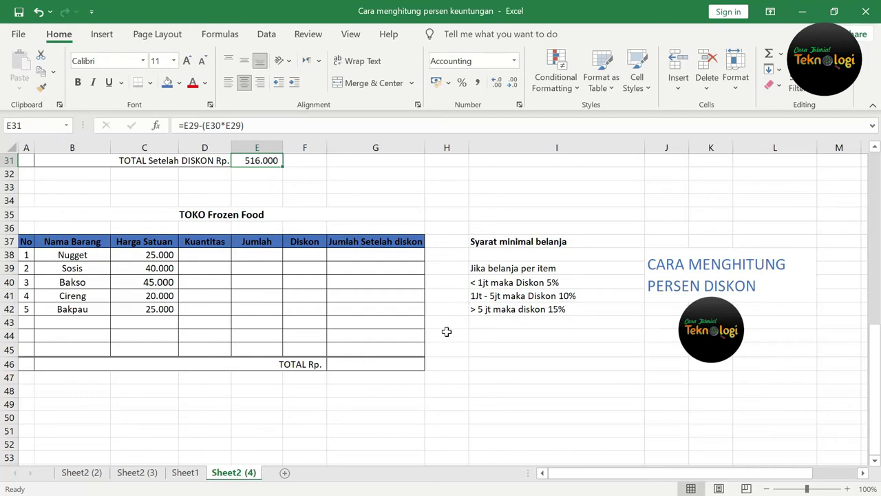
Enter quantities 100, 200, 300, 400 and 500 in D38:D42
{"action": "left_click", "coordinate": [216, 255]}
{"action": "type", "text": "100"}
{"action": "key", "text": "Return"}
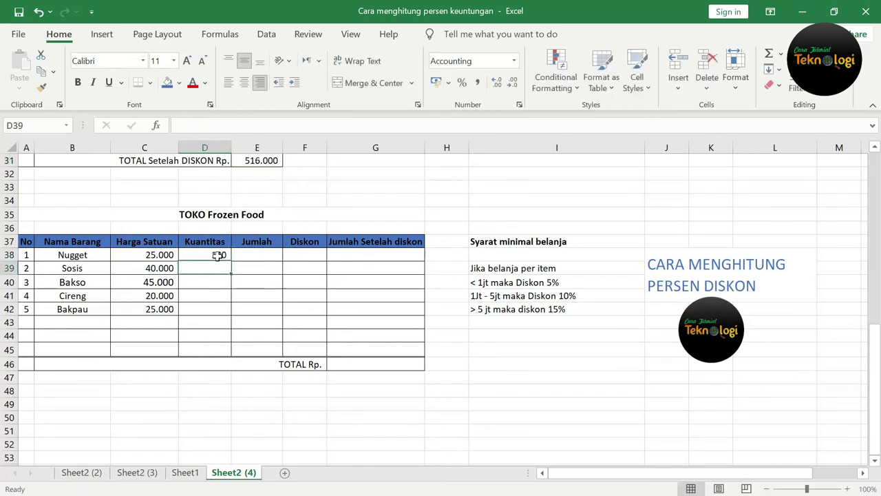
{"action": "type", "text": "200"}
{"action": "key", "text": "Return"}
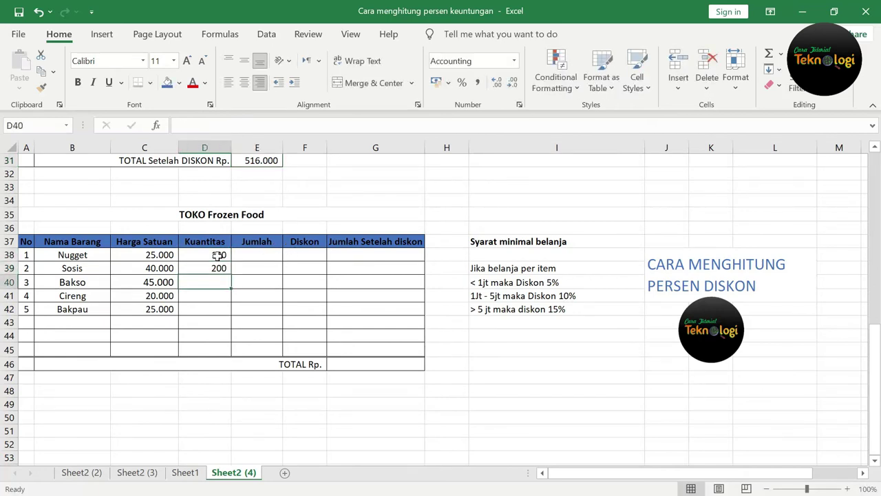
{"action": "type", "text": "300"}
{"action": "key", "text": "Return"}
{"action": "type", "text": "400"}
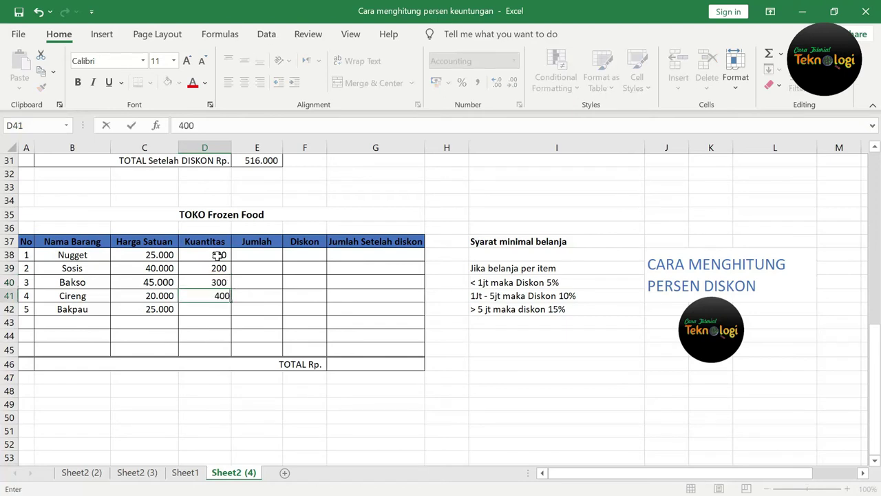
{"action": "key", "text": "Return"}
{"action": "type", "text": "500"}
{"action": "key", "text": "Return"}
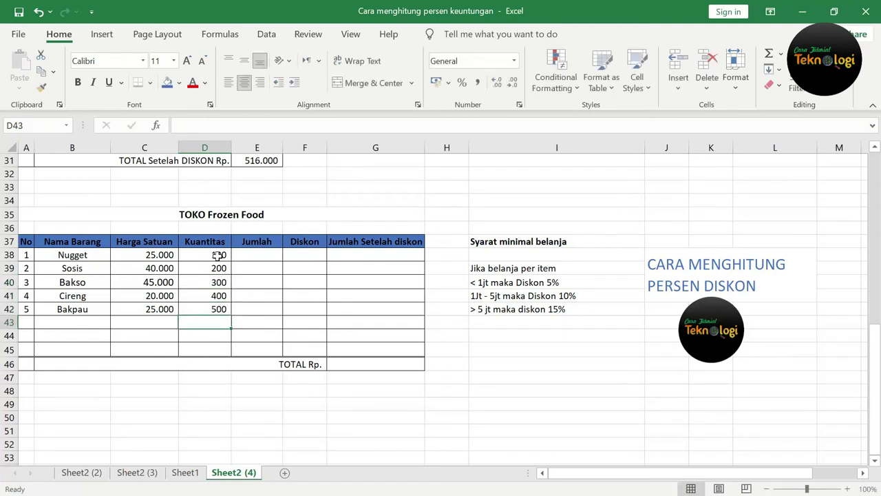
Enter =C38*D38 in E38, fill it down to E42, and autofit column E
{"action": "left_click", "coordinate": [237, 254]}
{"action": "type", "text": "="}
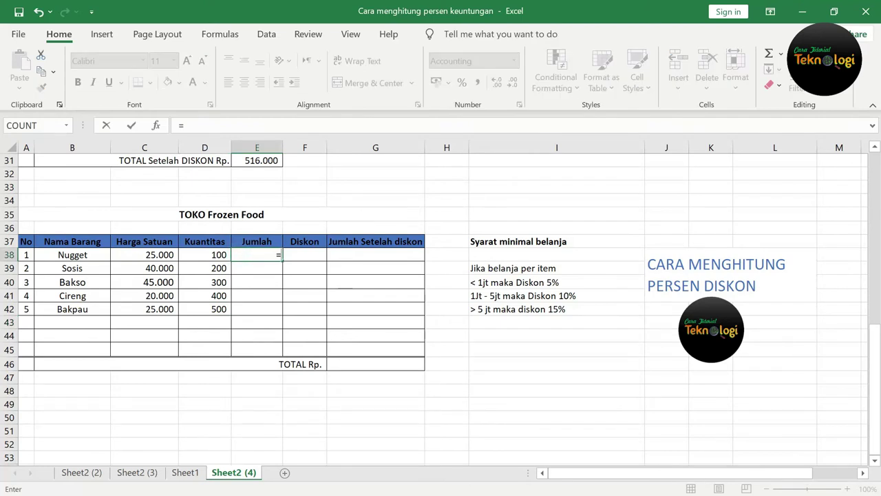
{"action": "left_click", "coordinate": [160, 254]}
{"action": "type", "text": "*"}
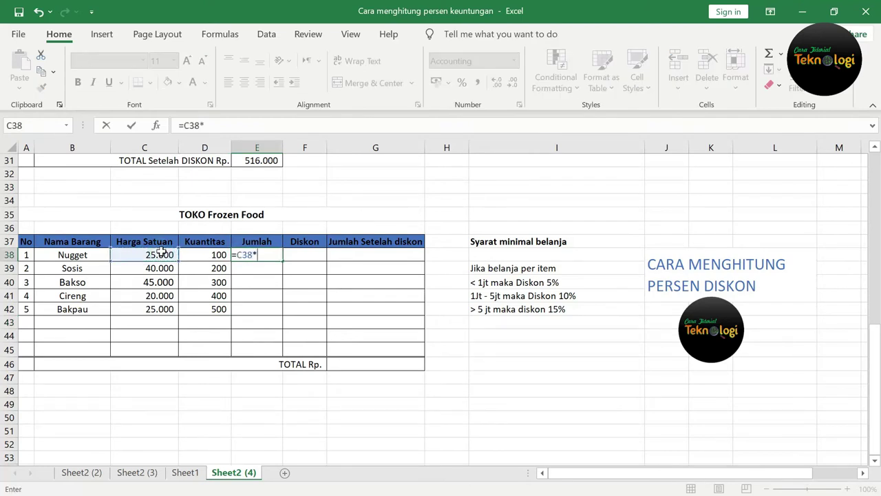
{"action": "left_click", "coordinate": [204, 255]}
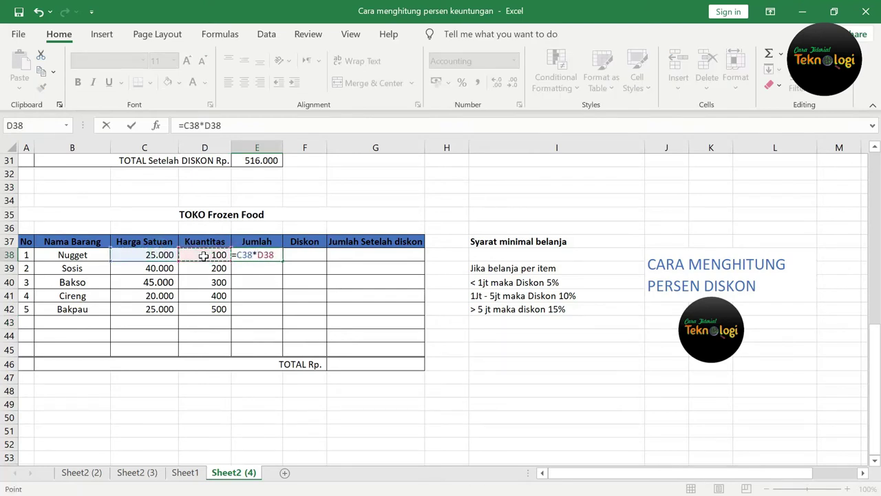
{"action": "key", "text": "Return"}
{"action": "left_click", "coordinate": [269, 253]}
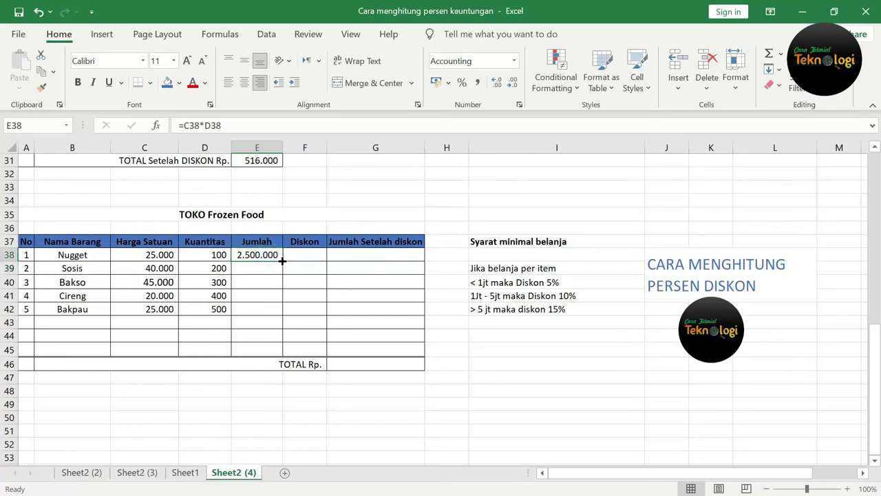
{"action": "left_click_drag", "start_coordinate": [282, 260], "coordinate": [279, 313]}
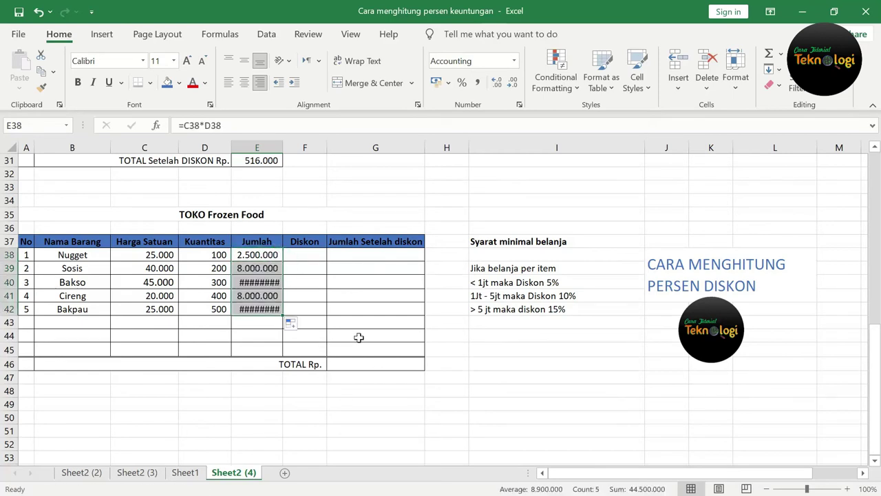
{"action": "double_click", "coordinate": [283, 148]}
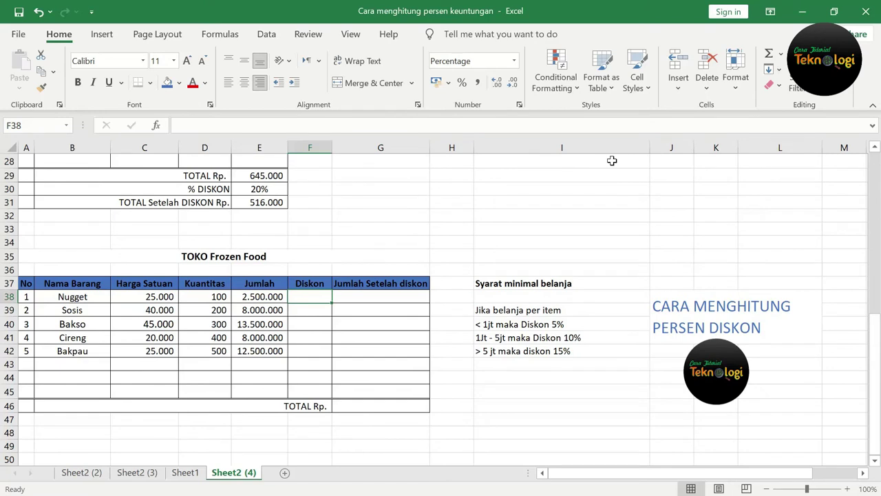
Enter =IF(E38<1000000;5%;IF(E38<=5000000;10%;15%)) in F38, giving Nugget 10%
{"action": "type", "text": "="}
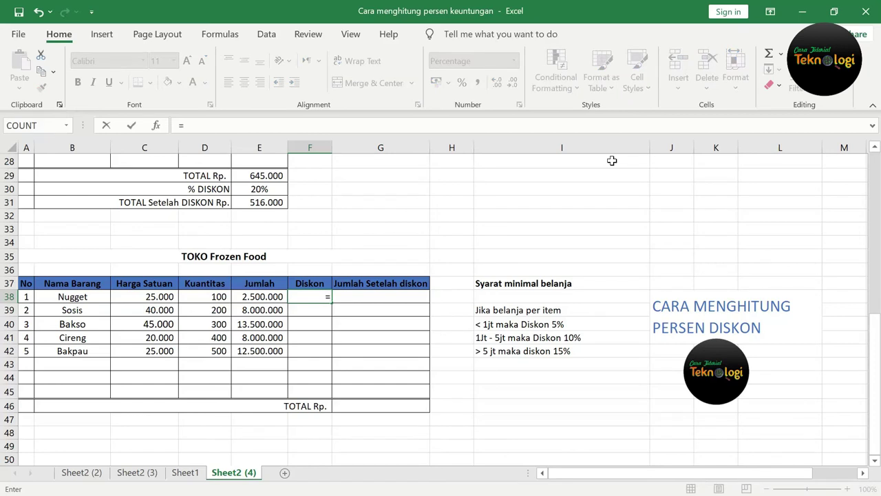
{"action": "type", "text": "if("}
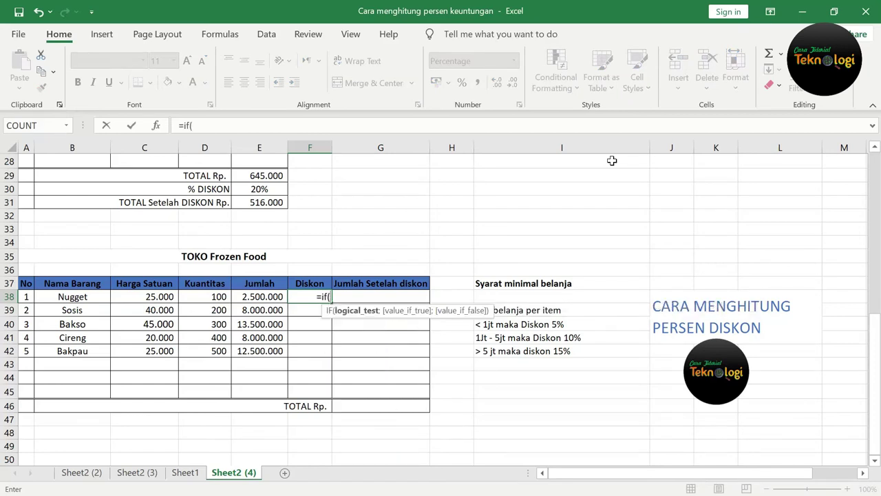
{"action": "left_click", "coordinate": [269, 296]}
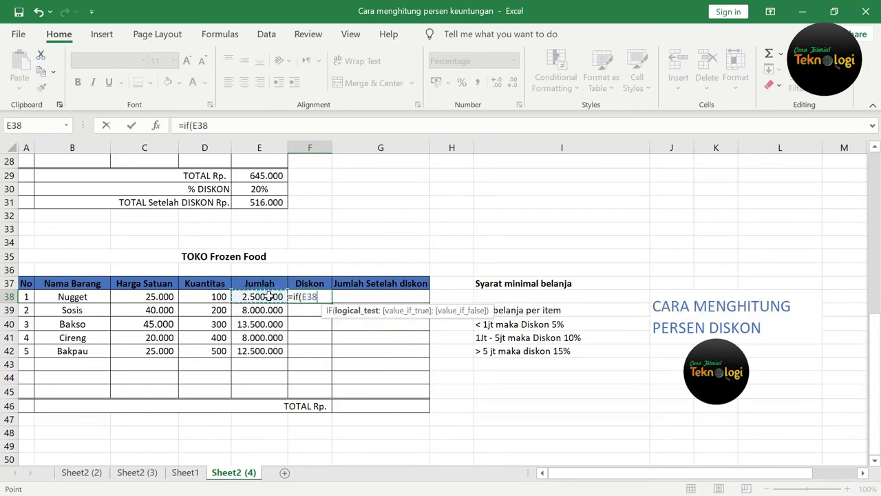
{"action": "type", "text": "<"}
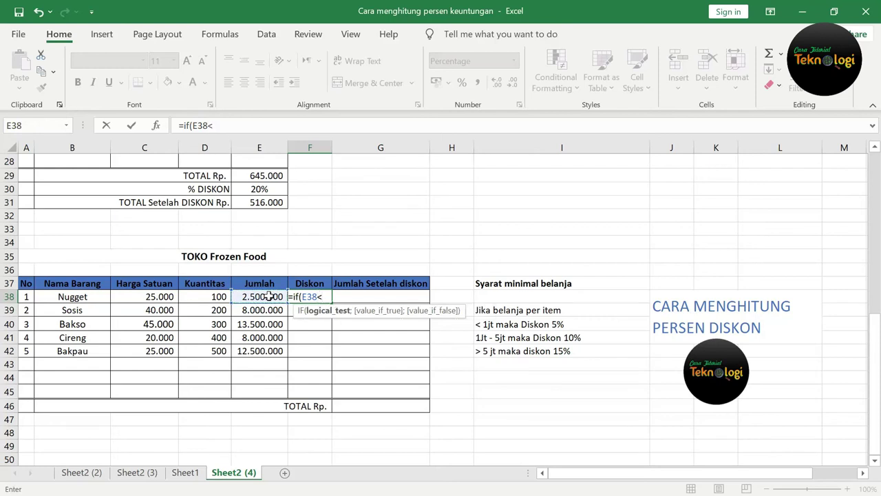
{"action": "type", "text": "100000"}
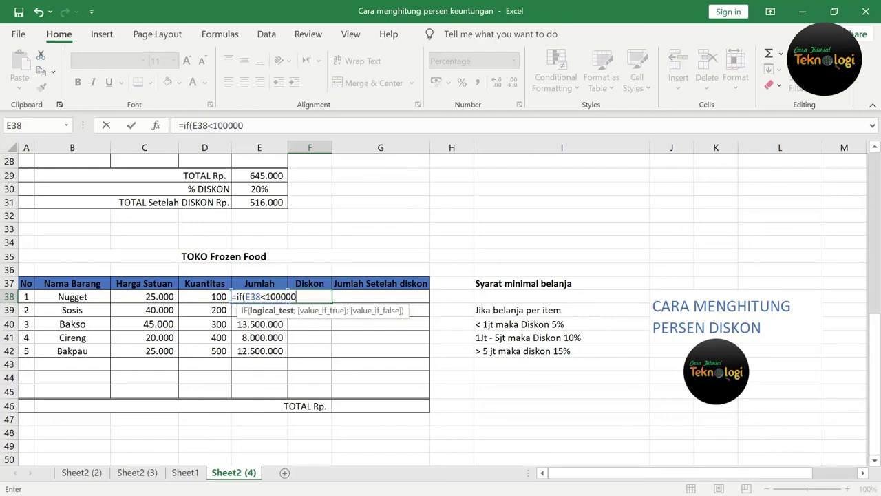
{"action": "type", "text": "0;5%"}
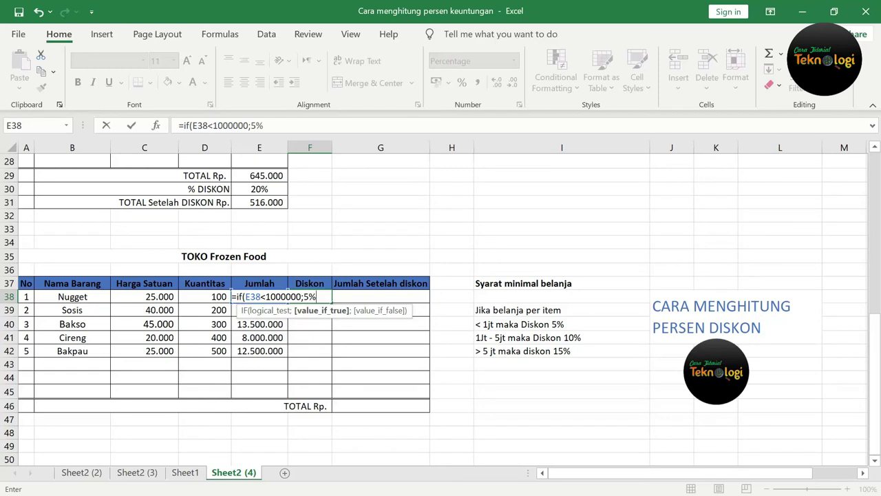
{"action": "type", "text": ";"}
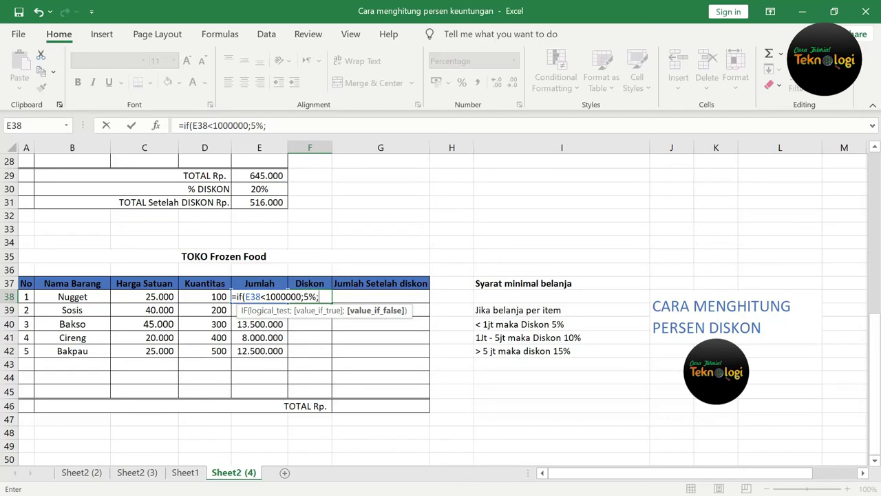
{"action": "type", "text": "if("}
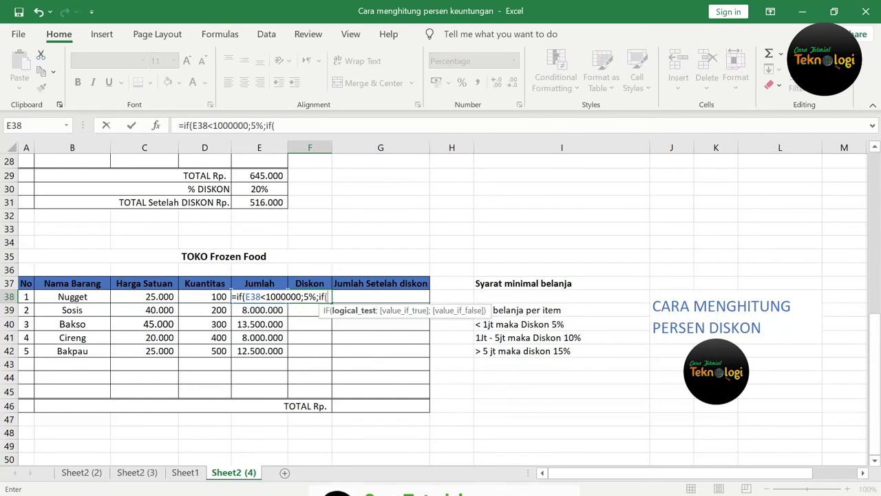
{"action": "type", "text": "e"}
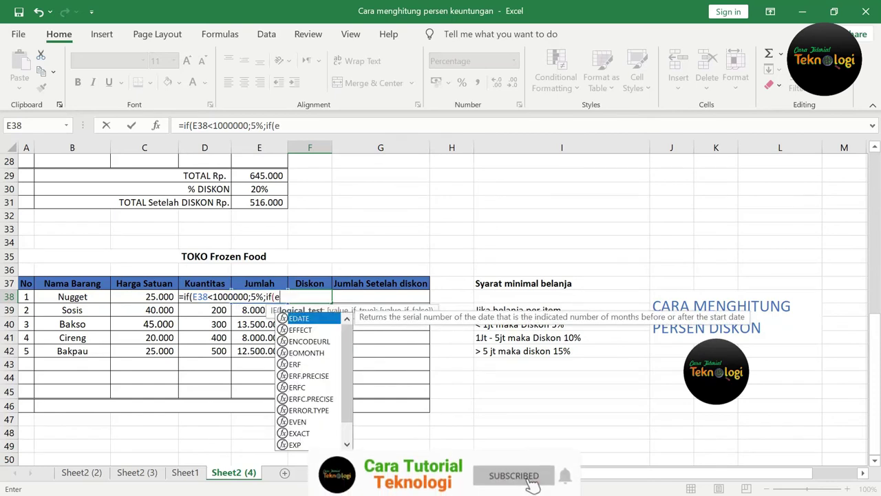
{"action": "type", "text": "38<="}
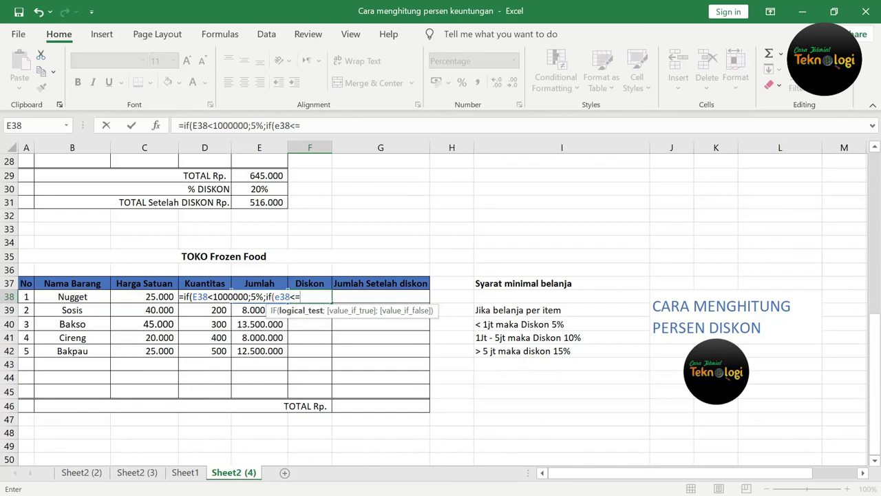
{"action": "type", "text": "5000"}
{"action": "type", "text": "000"}
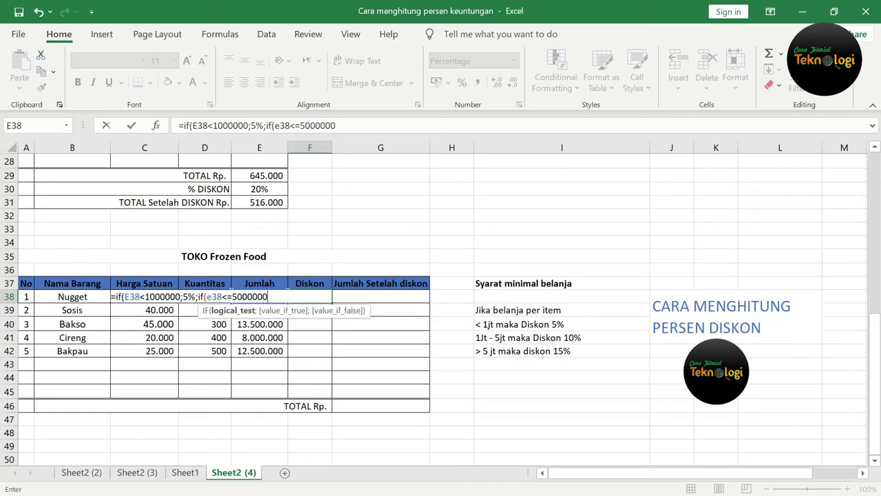
{"action": "type", "text": ";10%"}
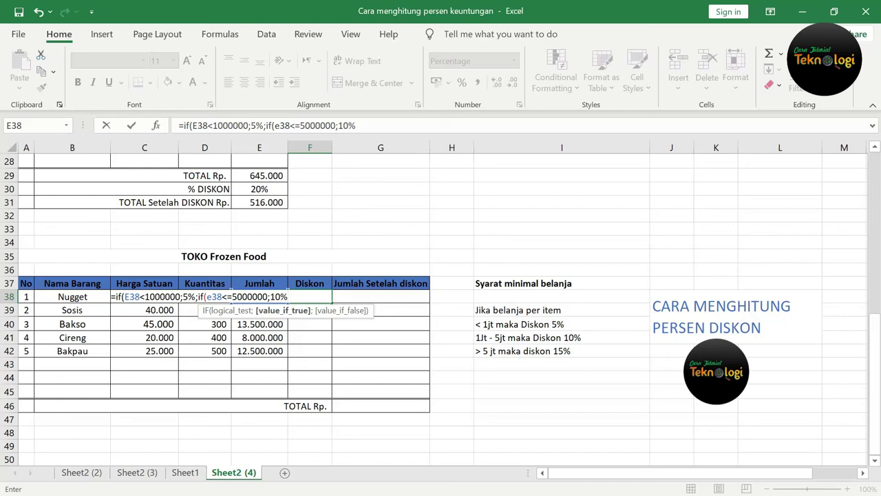
{"action": "type", "text": ";15"}
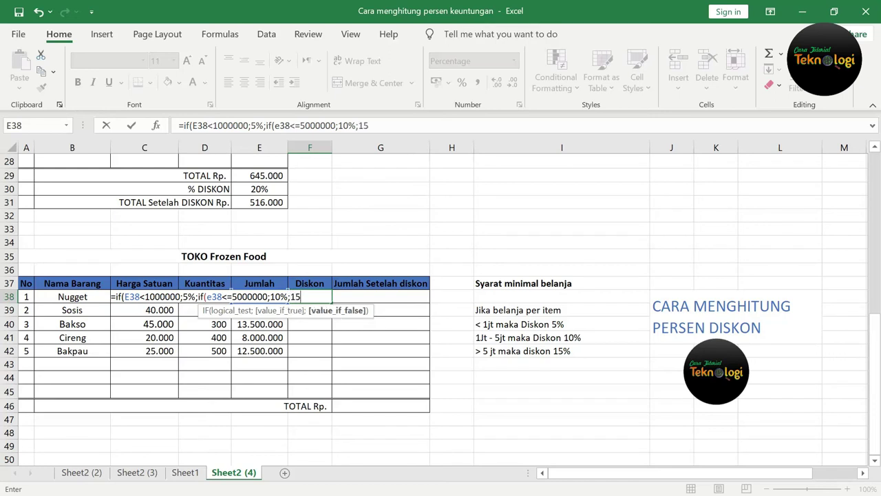
{"action": "type", "text": "%)"}
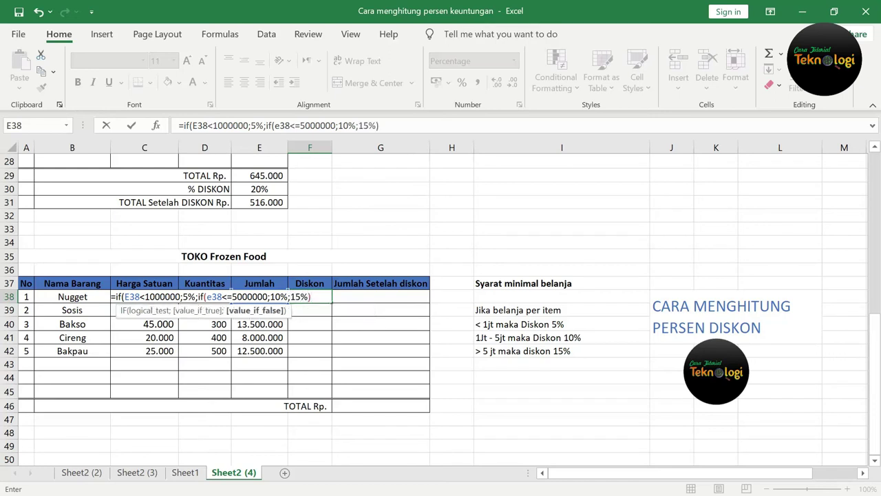
{"action": "type", "text": ")"}
{"action": "key", "text": "Return"}
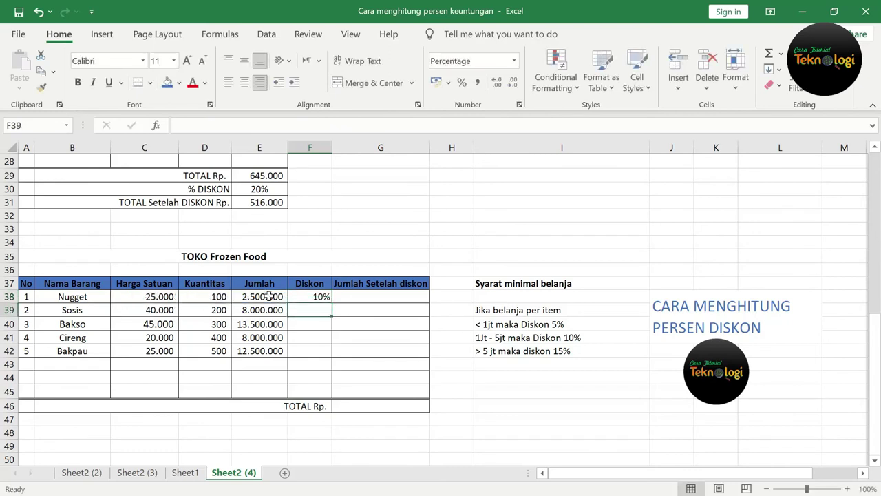
Copy Nugget's tiered discount formula from F38 down through Bakpau in F42
{"action": "left_click", "coordinate": [269, 296]}
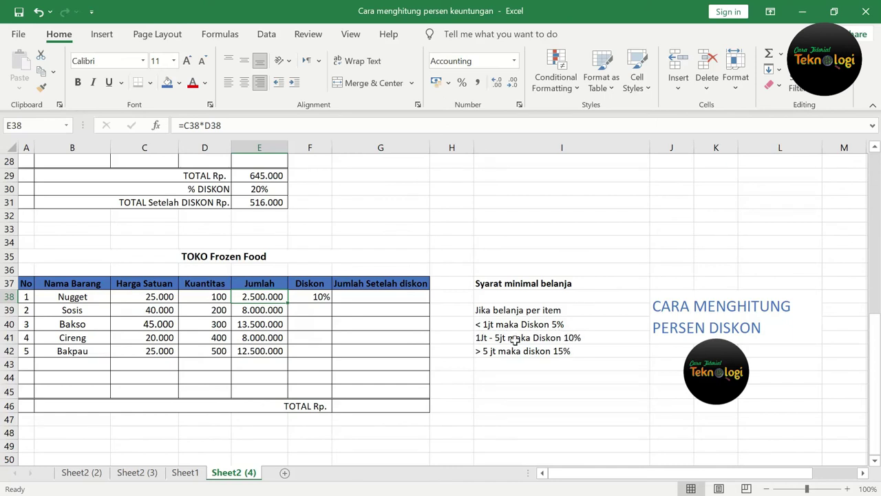
{"action": "left_click", "coordinate": [315, 297]}
{"action": "left_click_drag", "start_coordinate": [333, 303], "coordinate": [328, 355]}
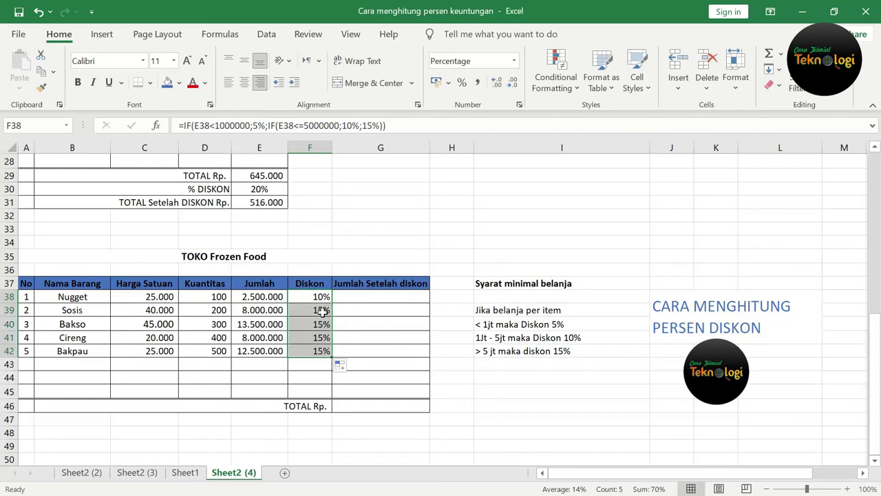
{"action": "left_click", "coordinate": [265, 311]}
{"action": "left_click", "coordinate": [542, 351]}
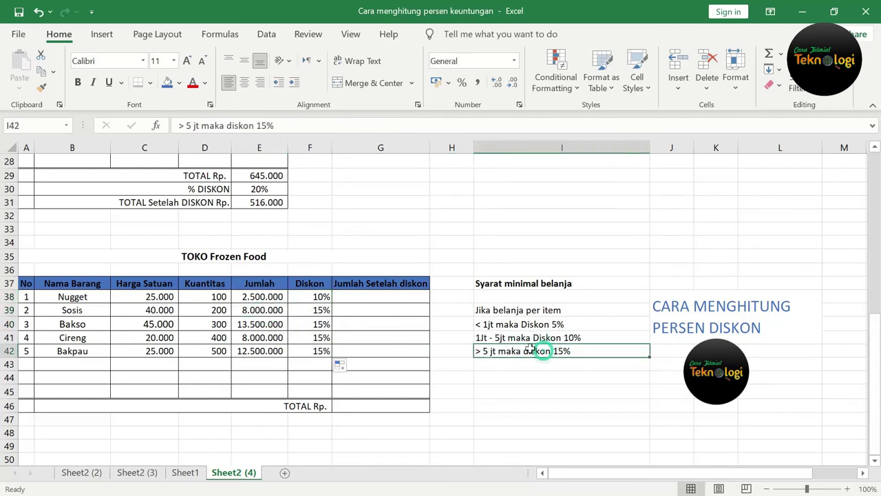
Change Cireng's quantity to 40 and confirm Jumlah 800.000 with a 5% discount
{"action": "left_click", "coordinate": [222, 335]}
{"action": "type", "text": "40"}
{"action": "key", "text": "Return"}
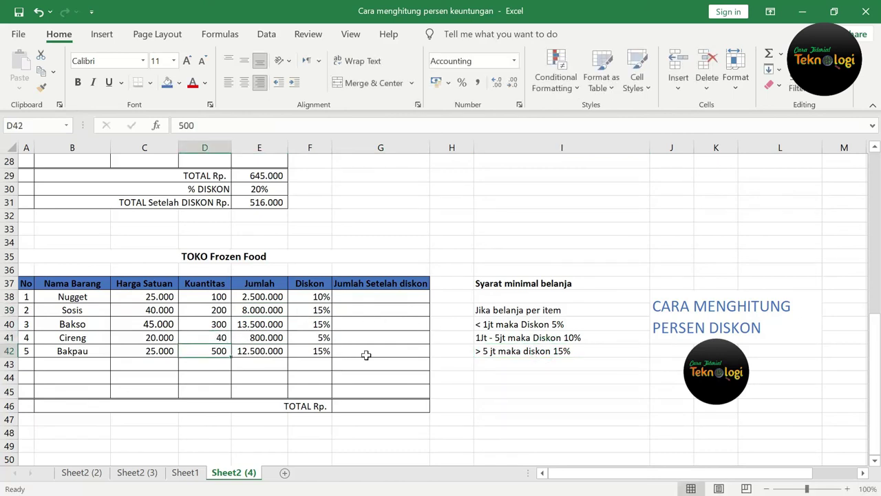
{"action": "left_click", "coordinate": [252, 340]}
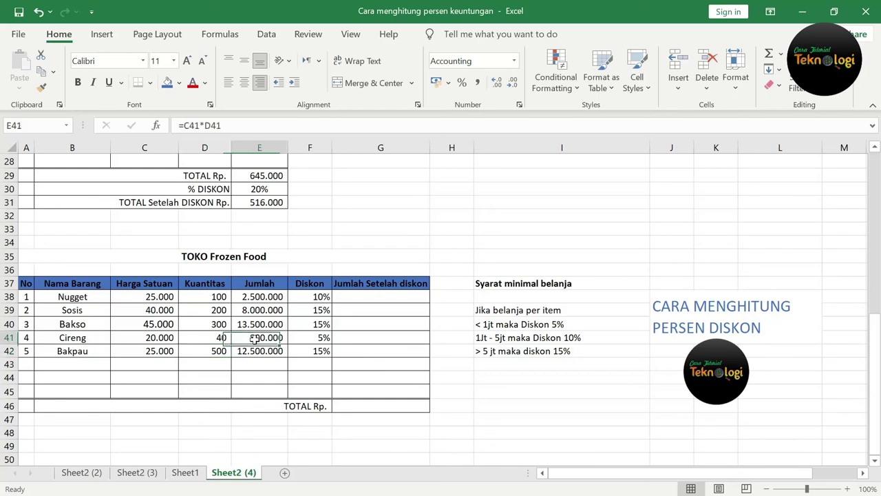
{"action": "left_click", "coordinate": [215, 335]}
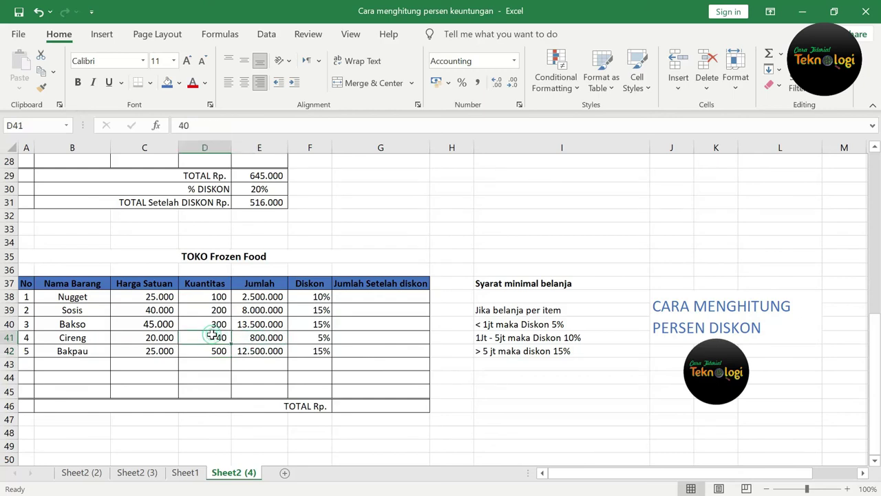
{"action": "left_click", "coordinate": [319, 339]}
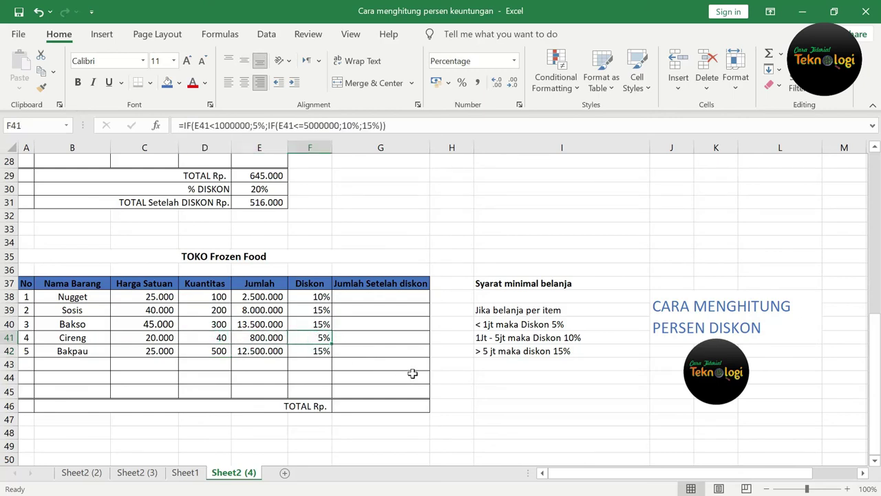
Enter =E38-(E38*F38) in G38 for Nugget's after-discount amount
{"action": "left_click", "coordinate": [387, 300]}
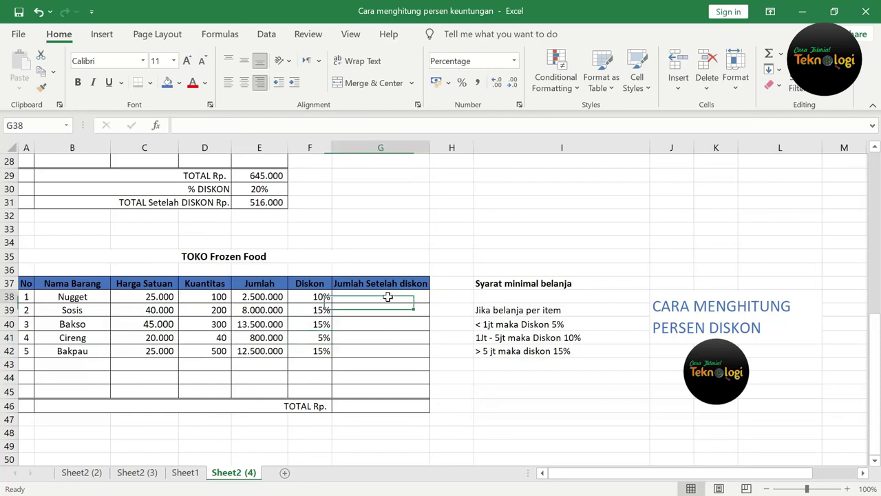
{"action": "type", "text": "="}
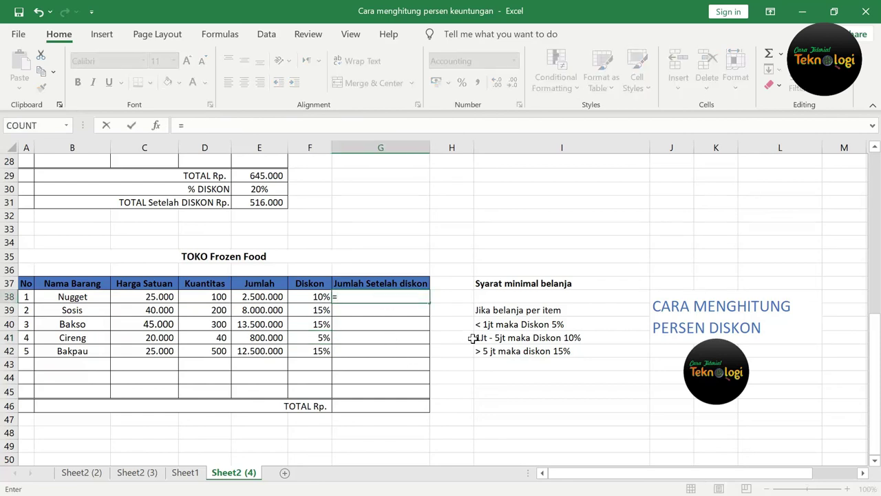
{"action": "left_click", "coordinate": [258, 296]}
{"action": "type", "text": "-("}
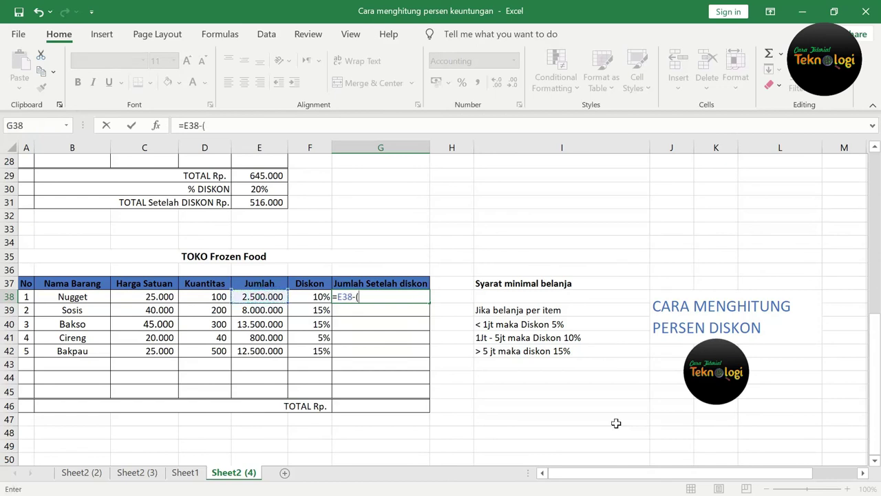
{"action": "left_click", "coordinate": [267, 296]}
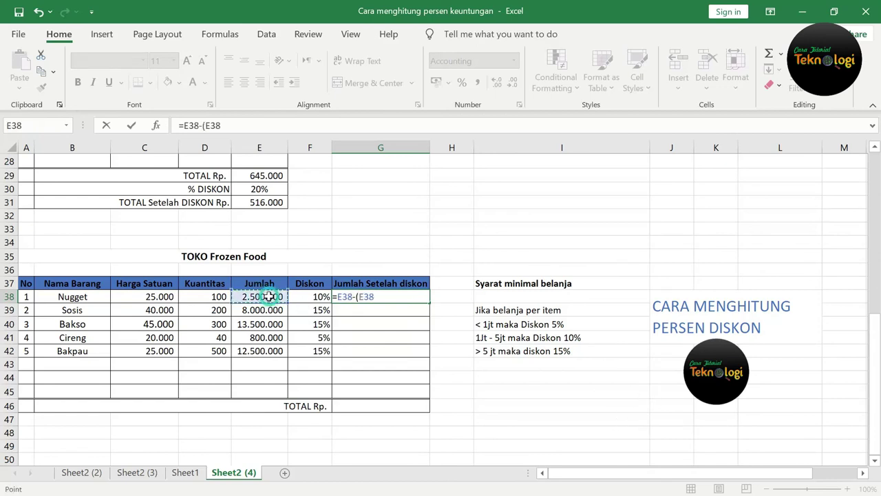
{"action": "type", "text": "*"}
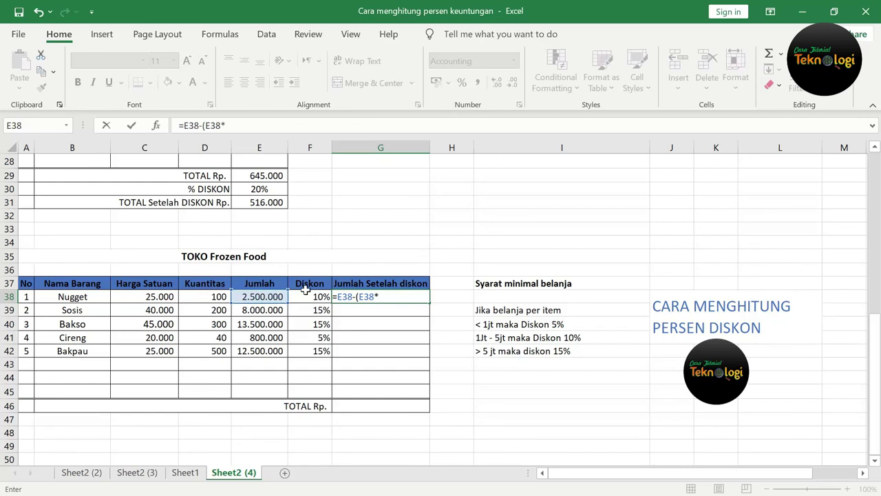
{"action": "left_click", "coordinate": [309, 295]}
{"action": "type", "text": ")"}
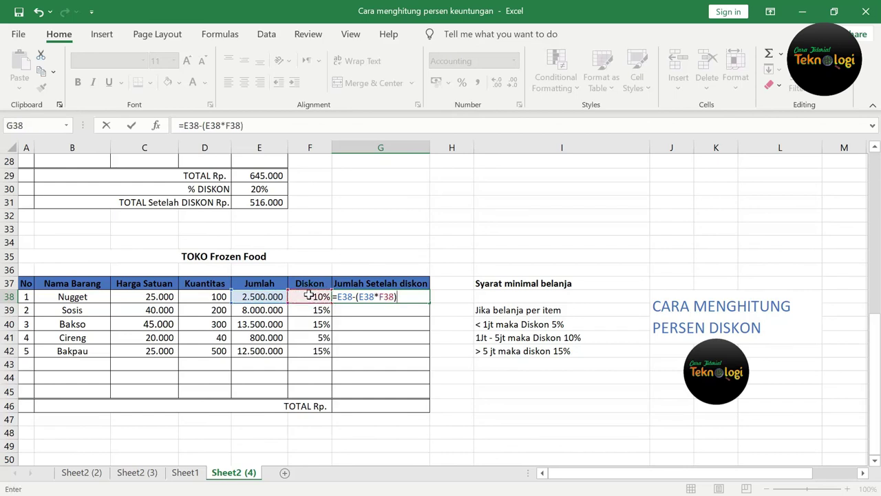
{"action": "key", "text": "Return"}
Fill the after-discount formula down to G42 and AutoSum G38:G46 into TOTAL Rp
{"action": "left_click", "coordinate": [412, 297]}
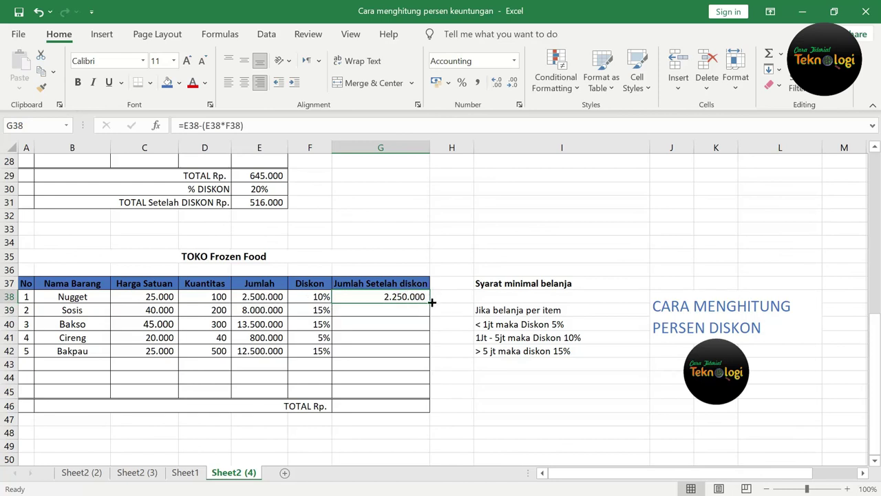
{"action": "left_click_drag", "start_coordinate": [432, 301], "coordinate": [432, 358]}
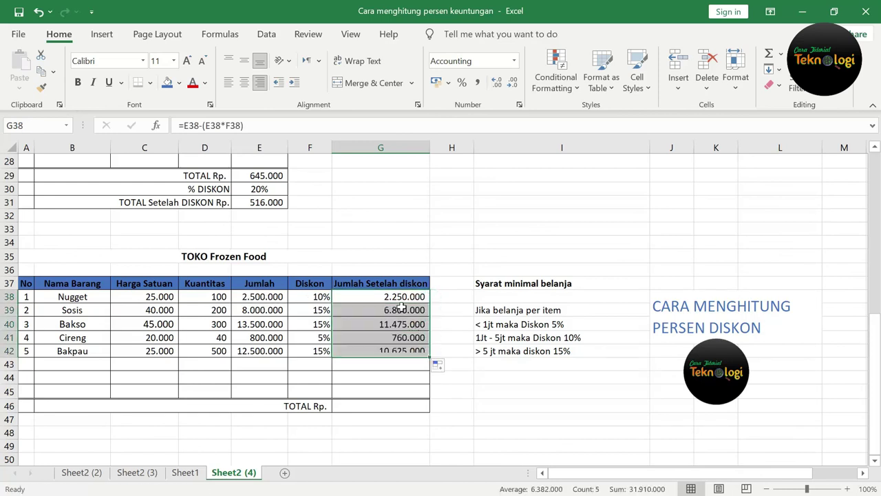
{"action": "left_click_drag", "start_coordinate": [405, 296], "coordinate": [408, 406]}
{"action": "left_click", "coordinate": [766, 58]}
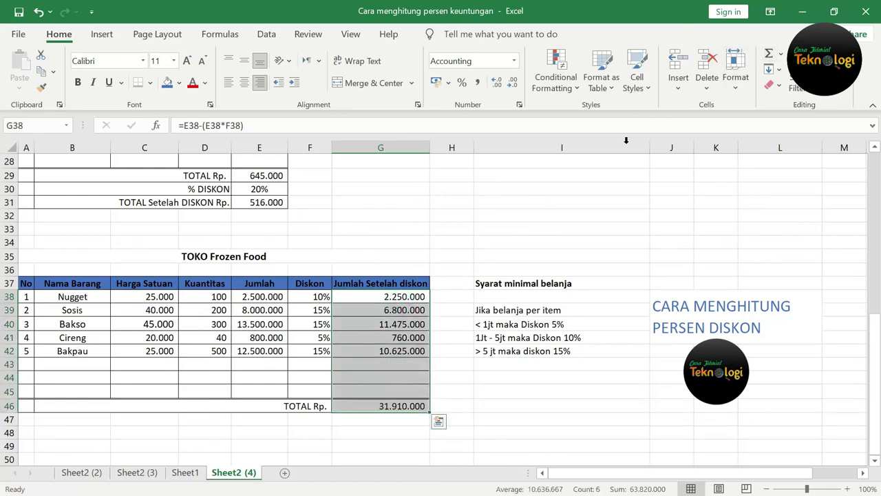
{"action": "left_click", "coordinate": [495, 404]}
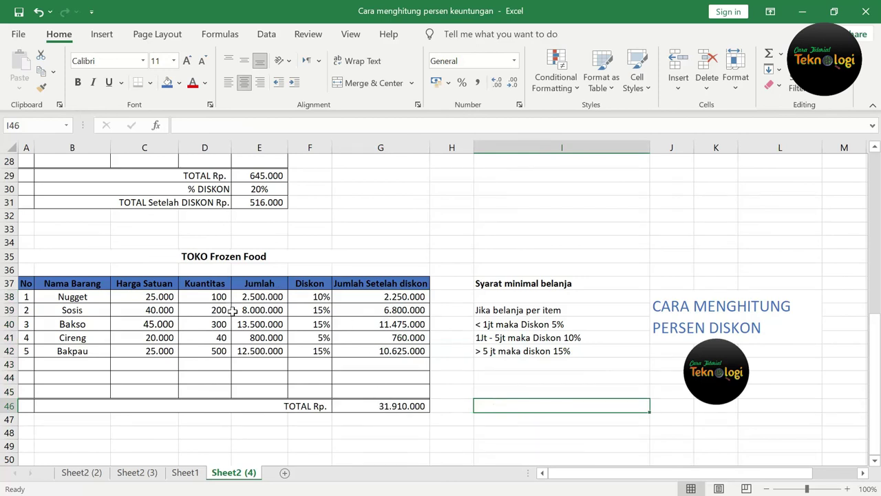
Set Bakso's quantity to 30 and check its recalculated Jumlah and discount
{"action": "left_click", "coordinate": [214, 325]}
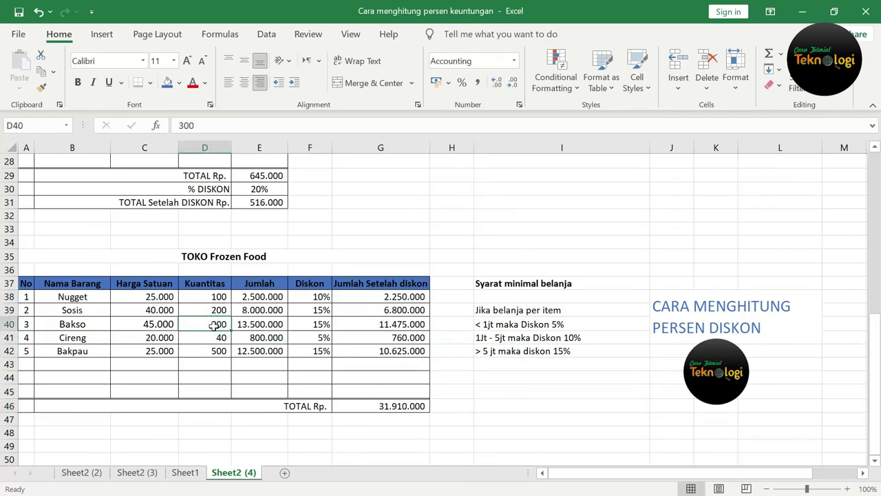
{"action": "type", "text": "30"}
{"action": "key", "text": "Return"}
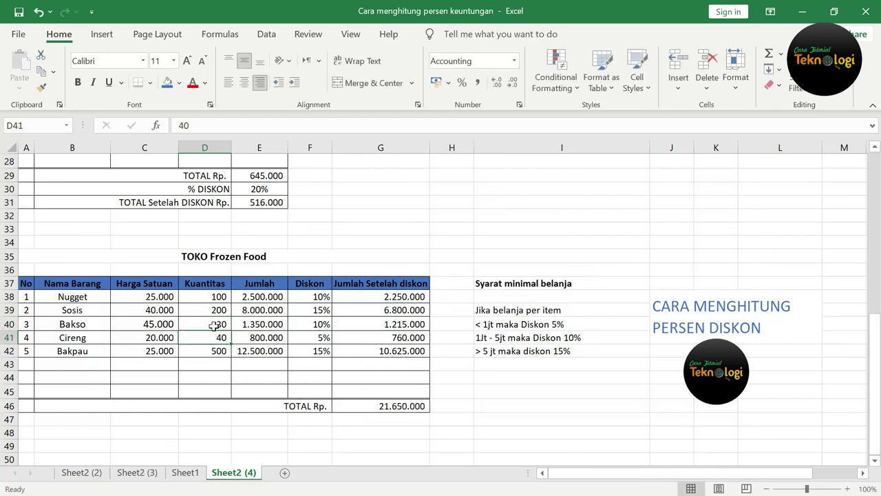
{"action": "left_click", "coordinate": [270, 325]}
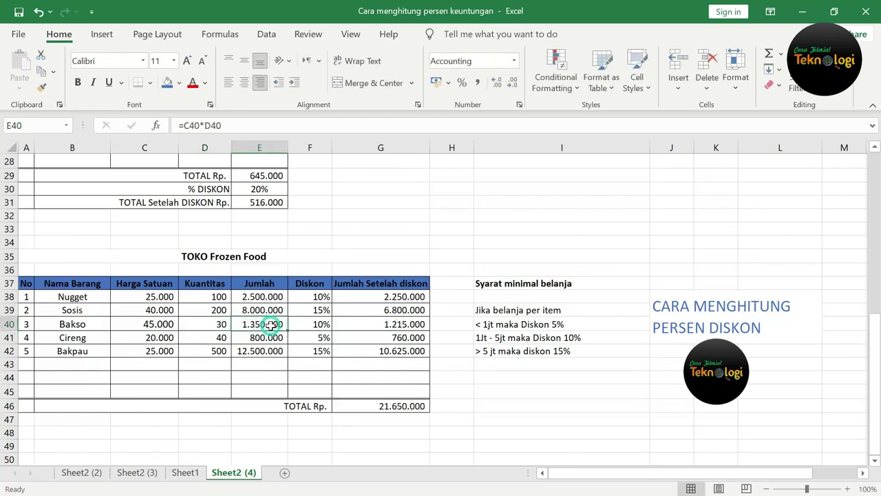
{"action": "left_click", "coordinate": [323, 323]}
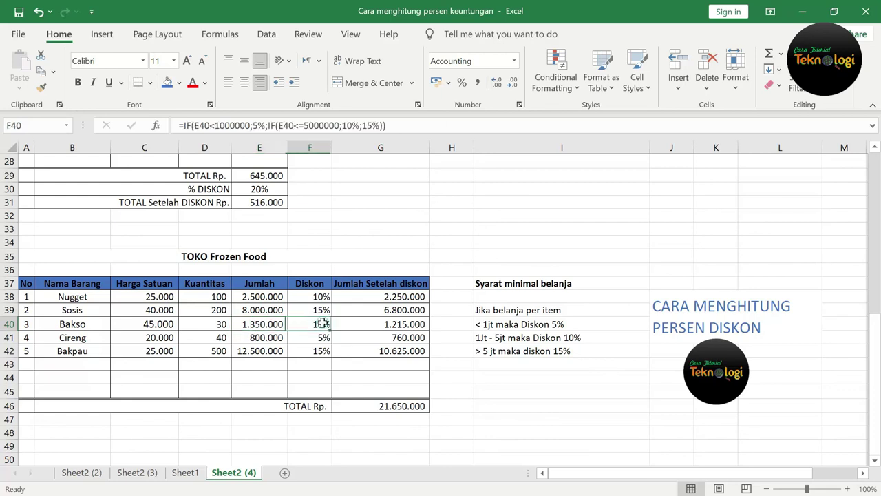
Change Bakso's quantity to 10, then check its 5% discount and Sosis's 15% discount
{"action": "left_click", "coordinate": [217, 326]}
{"action": "type", "text": "1"}
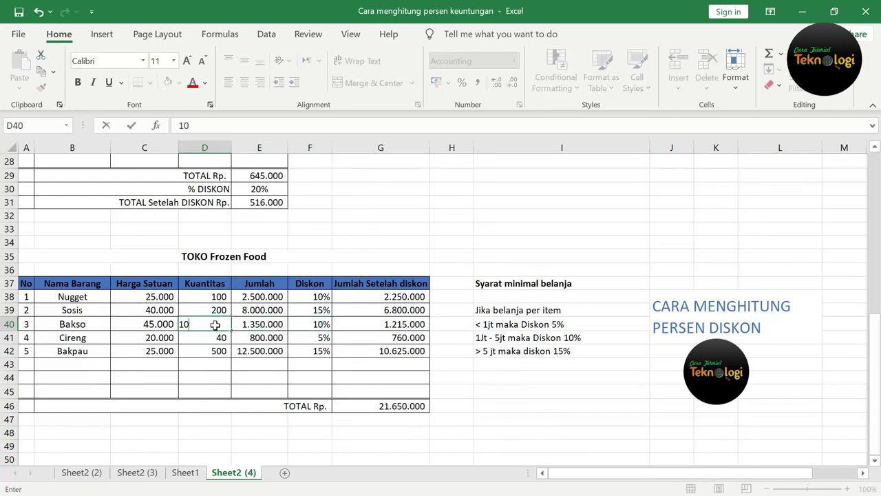
{"action": "key", "text": "Return"}
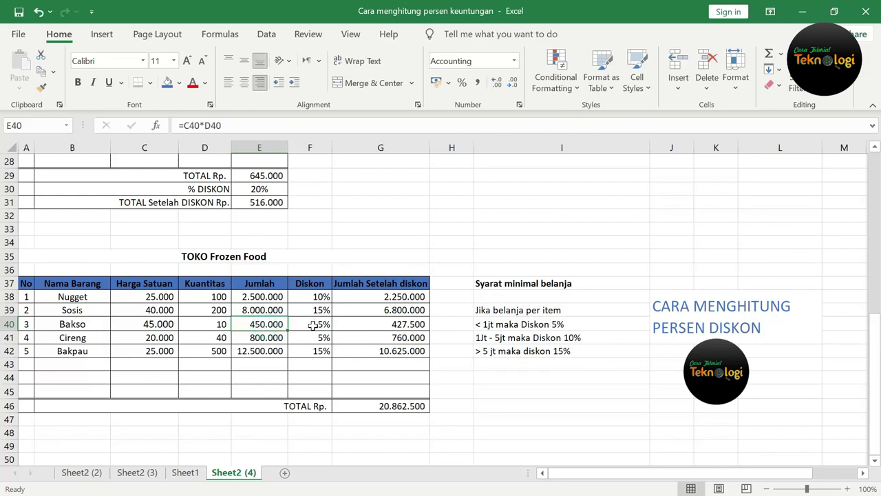
{"action": "left_click", "coordinate": [310, 321]}
{"action": "left_click", "coordinate": [268, 310]}
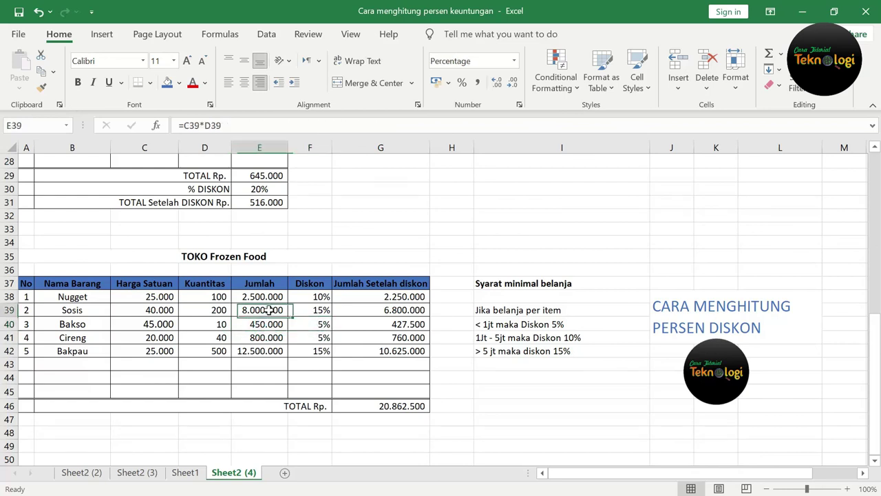
{"action": "left_click", "coordinate": [323, 309]}
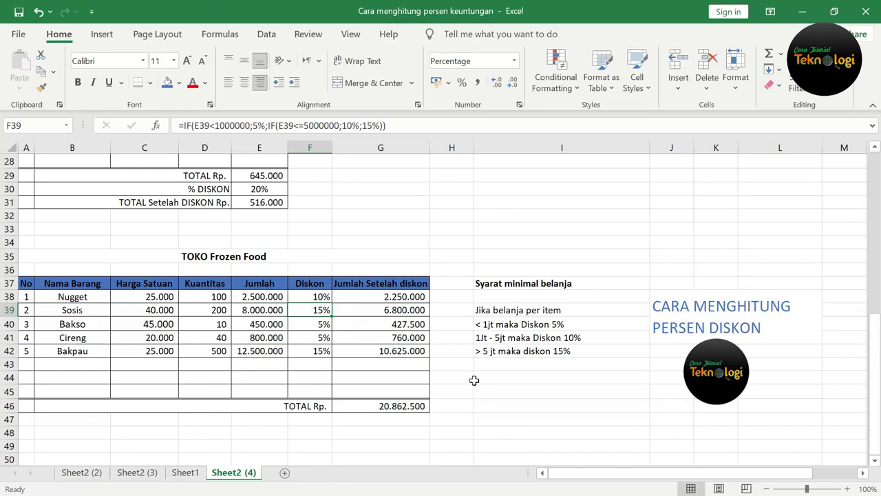
{"action": "scroll", "coordinate": [475, 380], "scroll_direction": "up", "scroll_amount": 7}
{"action": "scroll", "coordinate": [474, 379], "scroll_direction": "up", "scroll_amount": 2}
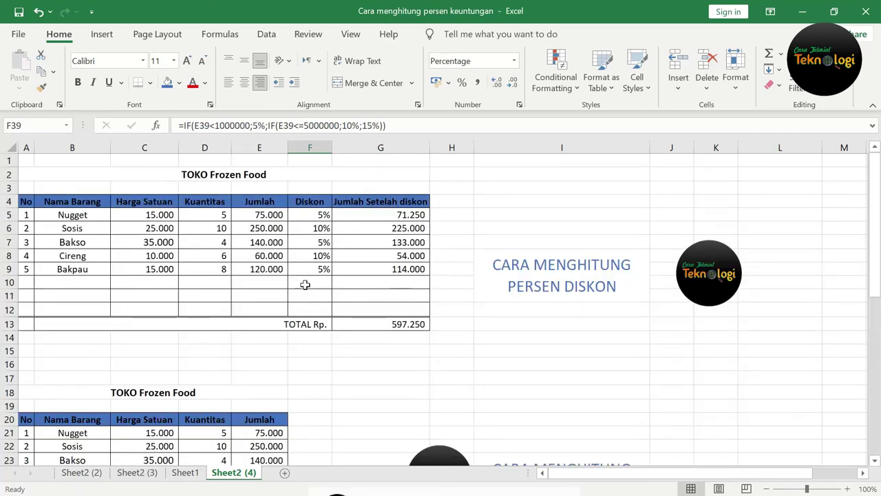
{"action": "scroll", "coordinate": [305, 284], "scroll_direction": "down", "scroll_amount": 4}
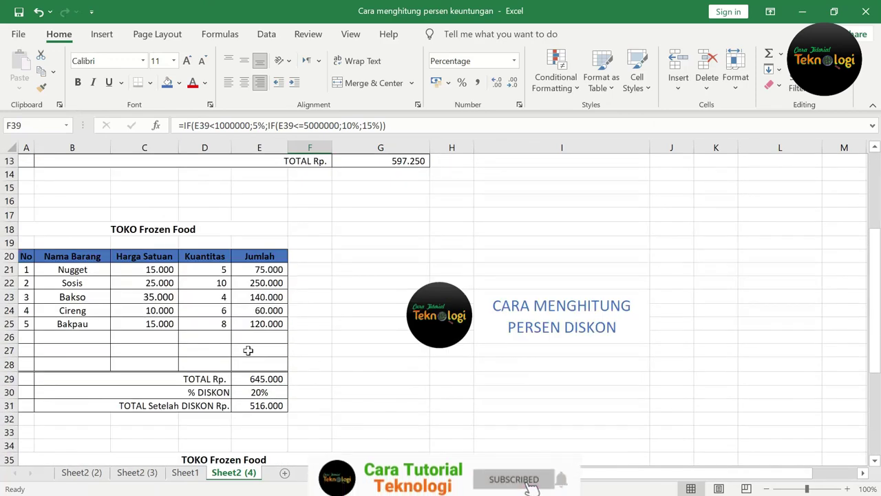
{"action": "scroll", "coordinate": [248, 350], "scroll_direction": "down", "scroll_amount": 4}
{"action": "scroll", "coordinate": [248, 352], "scroll_direction": "down", "scroll_amount": 2}
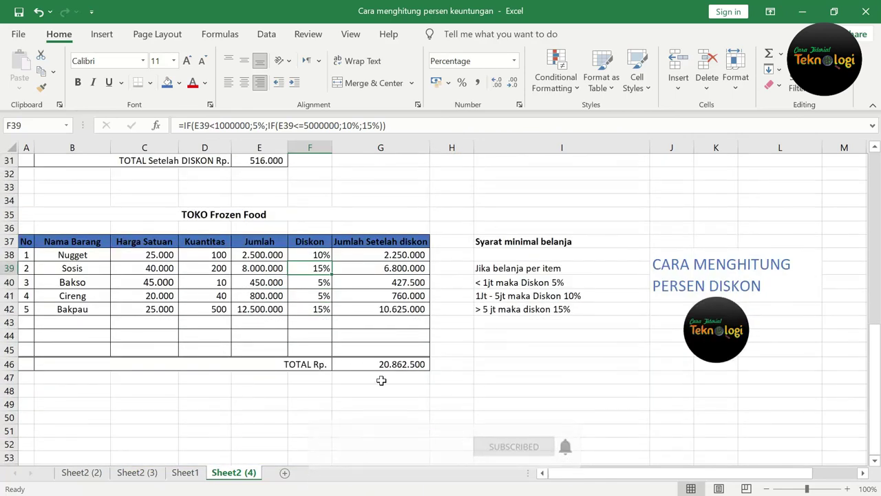